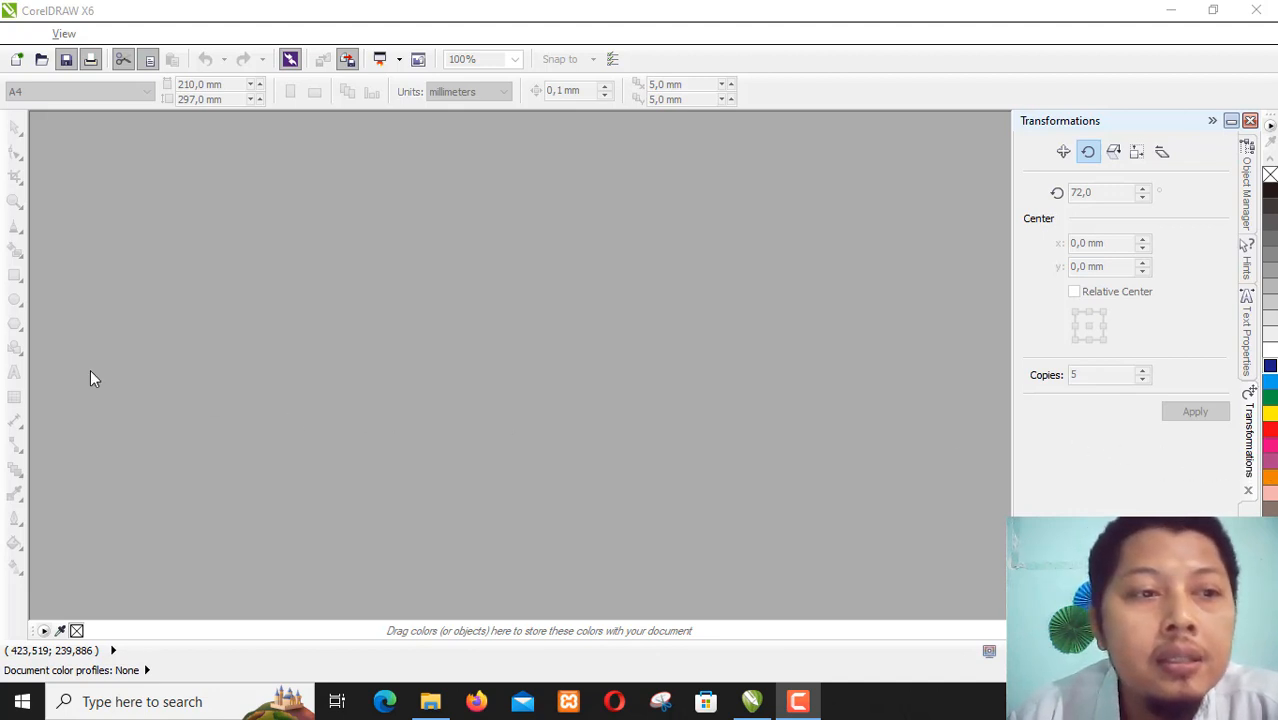
- Create a new A4 portrait document with default settings and place logo trans.png from the Pictures folder beside the page
click(17, 59)
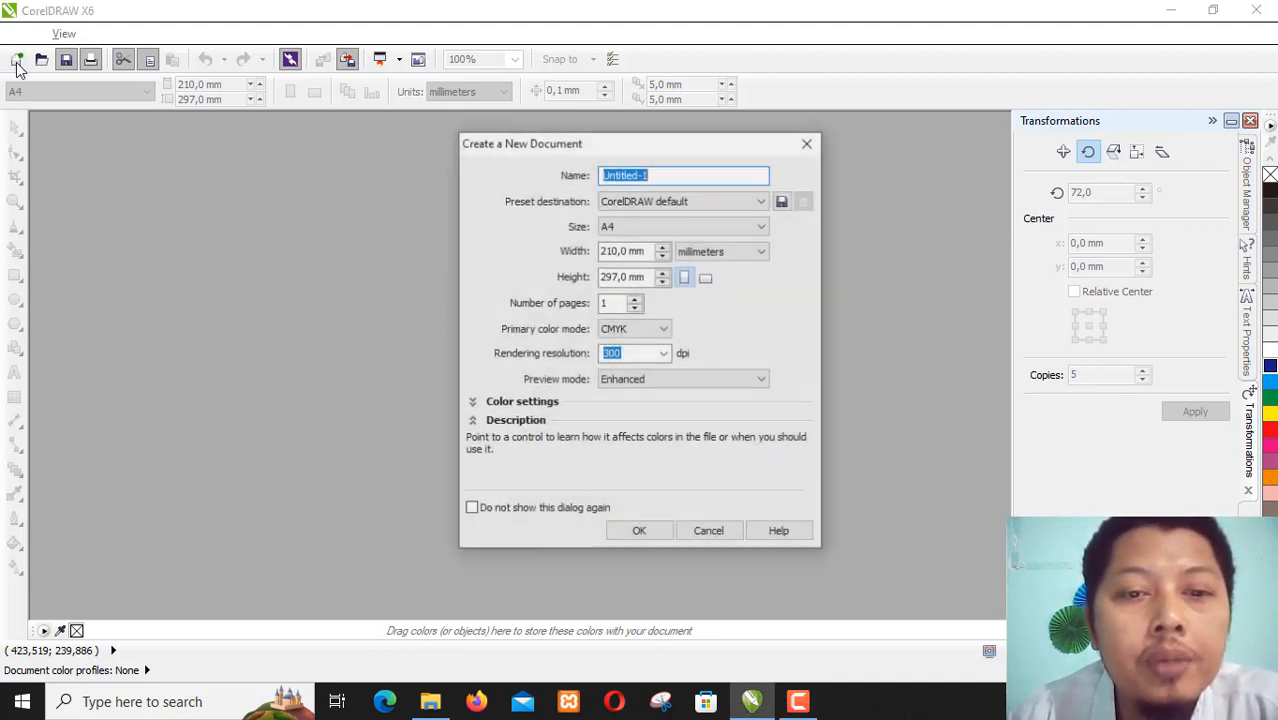
click(658, 530)
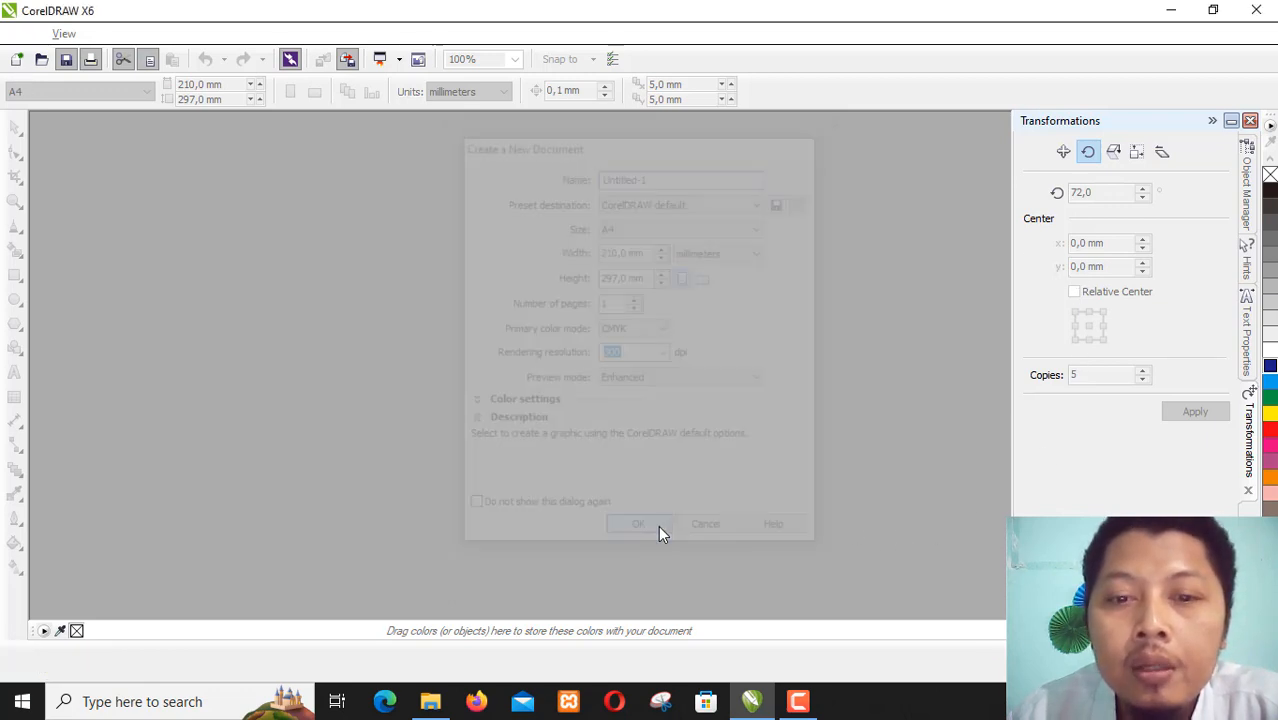
click(430, 701)
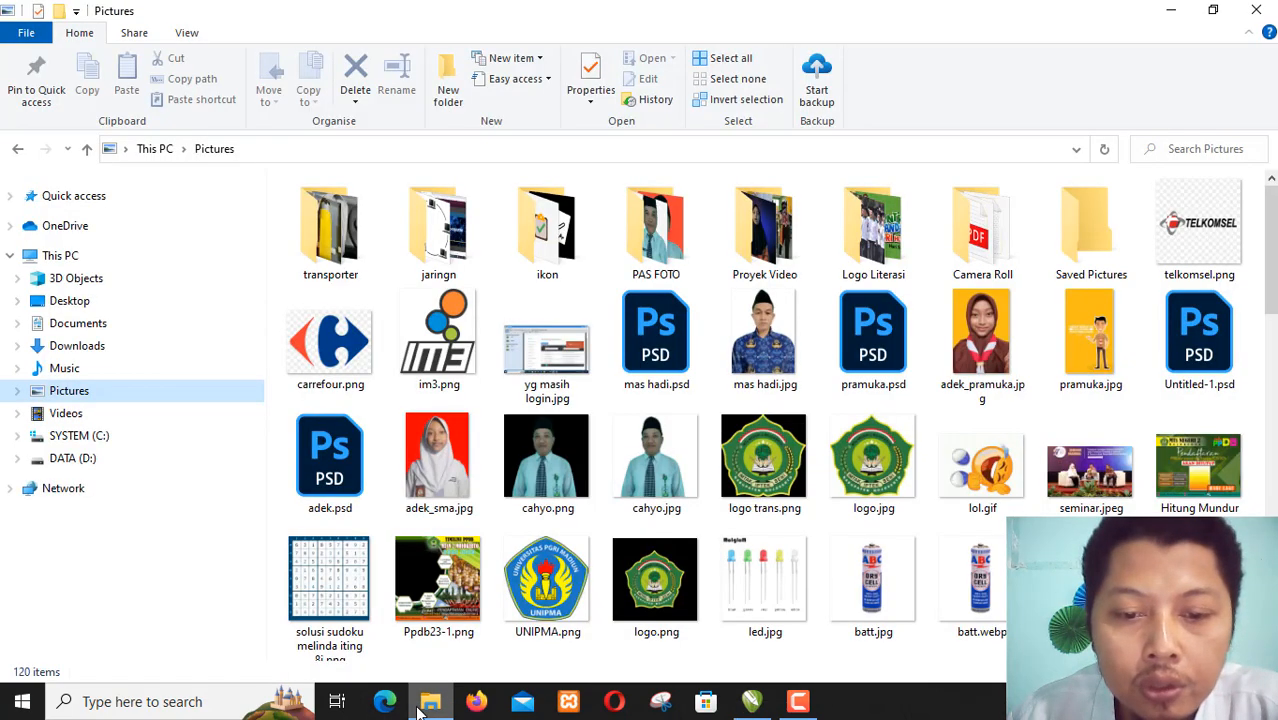
drag(764, 455, 797, 318)
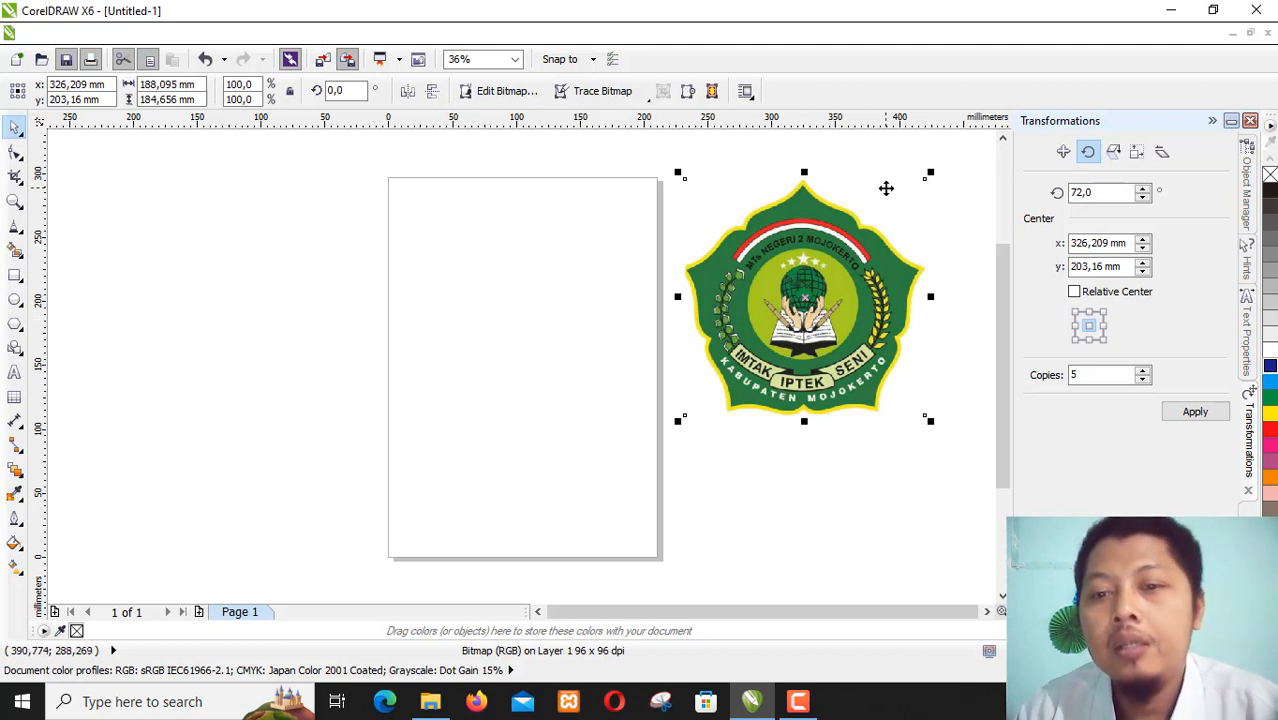
click(944, 205)
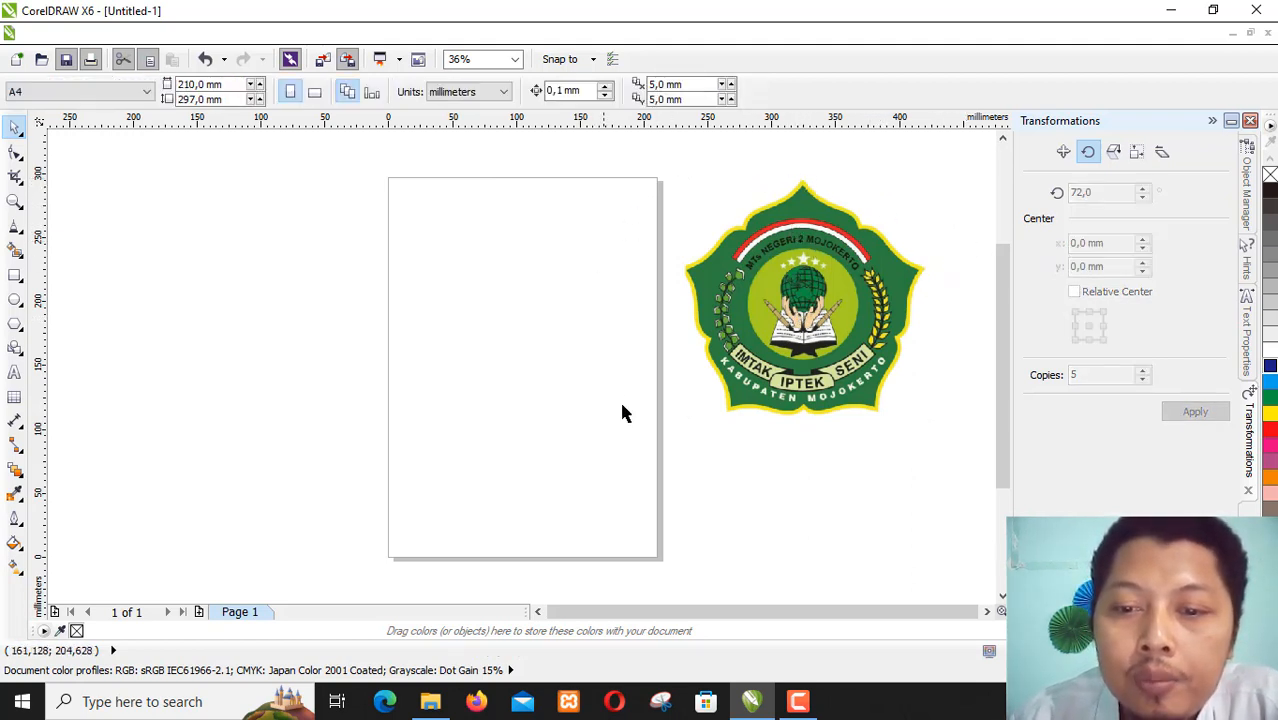
click(16, 349)
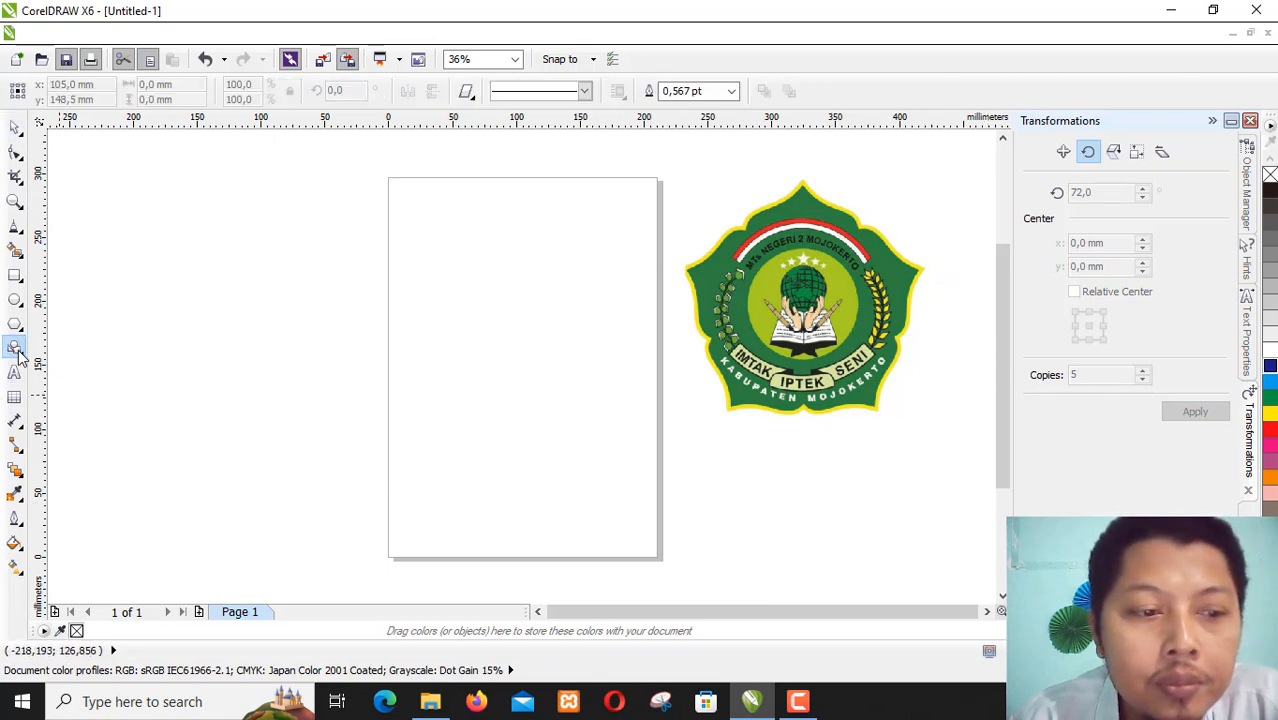
click(466, 91)
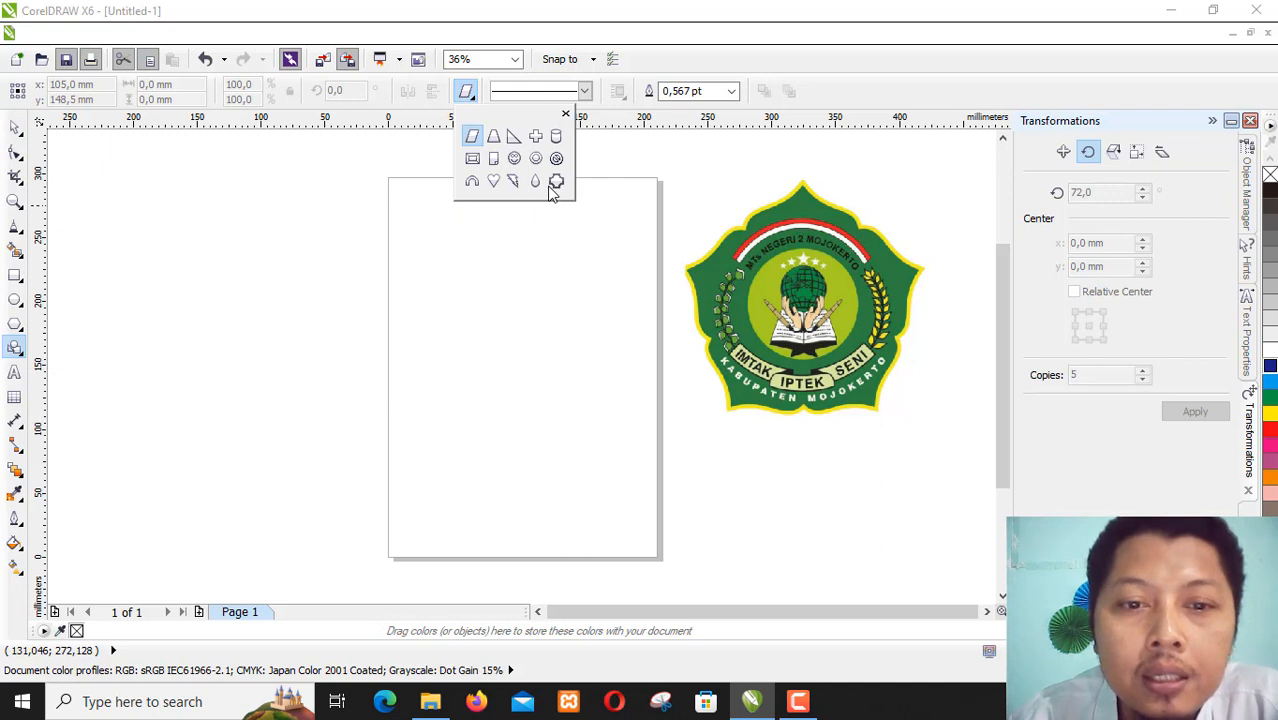
click(15, 349)
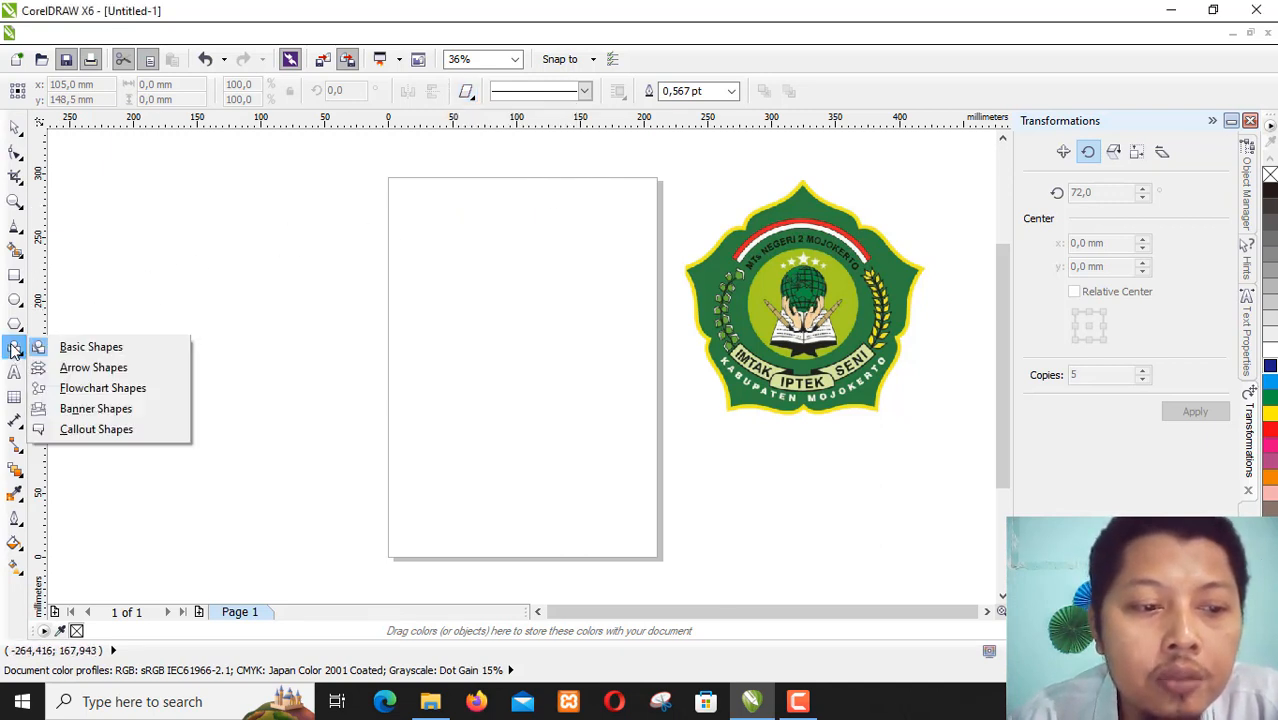
click(178, 294)
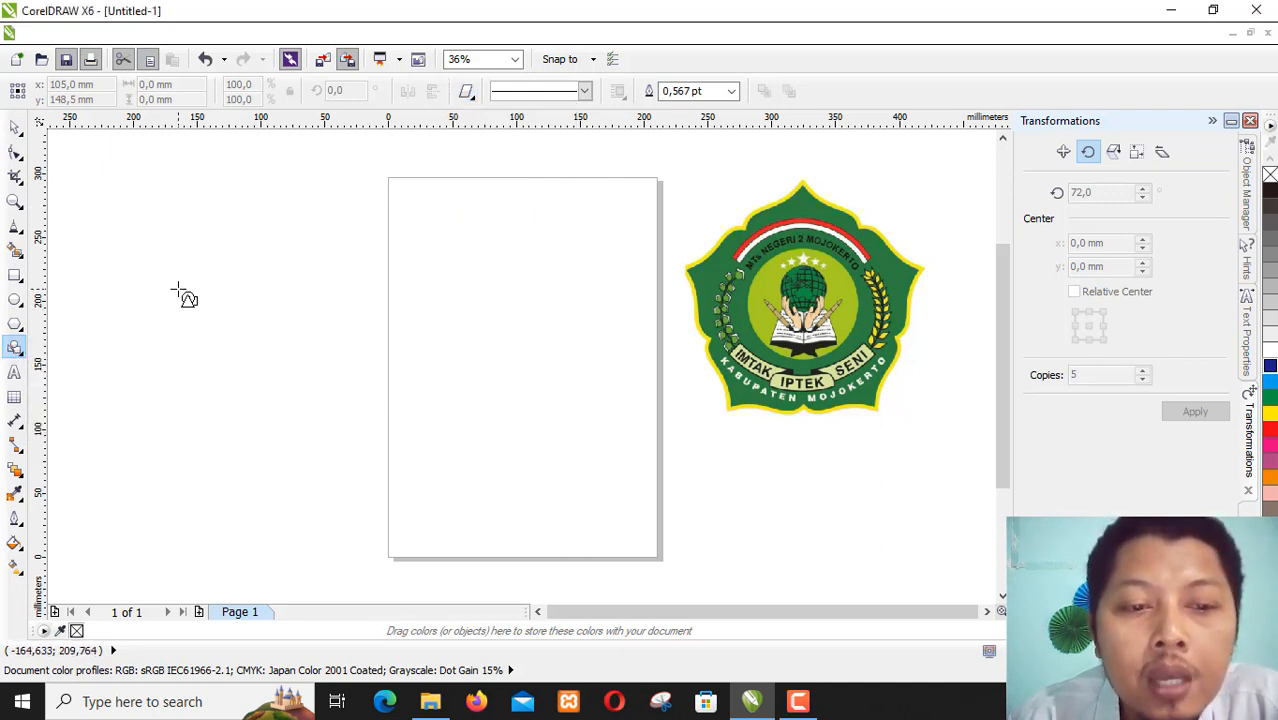
- Draw an open four-node polyline about 55 mm wide and 42 mm high on the page's upper part with the Polyline tool
click(15, 228)
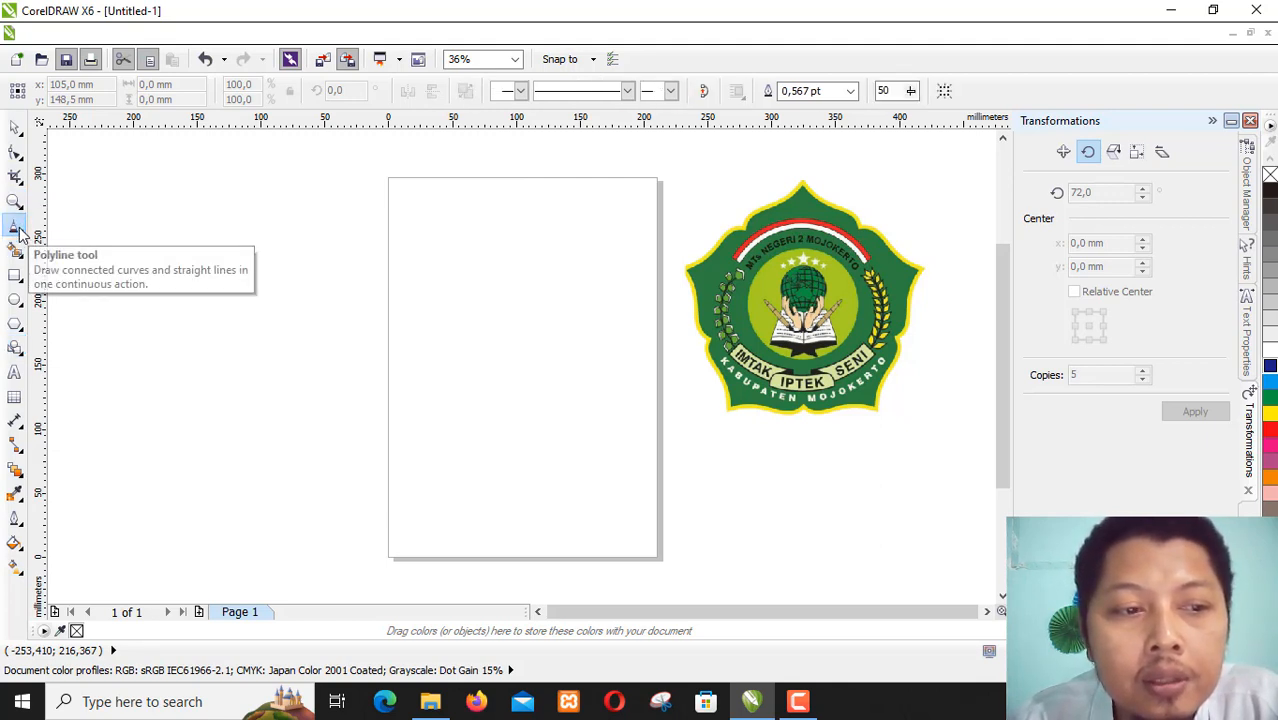
click(19, 233)
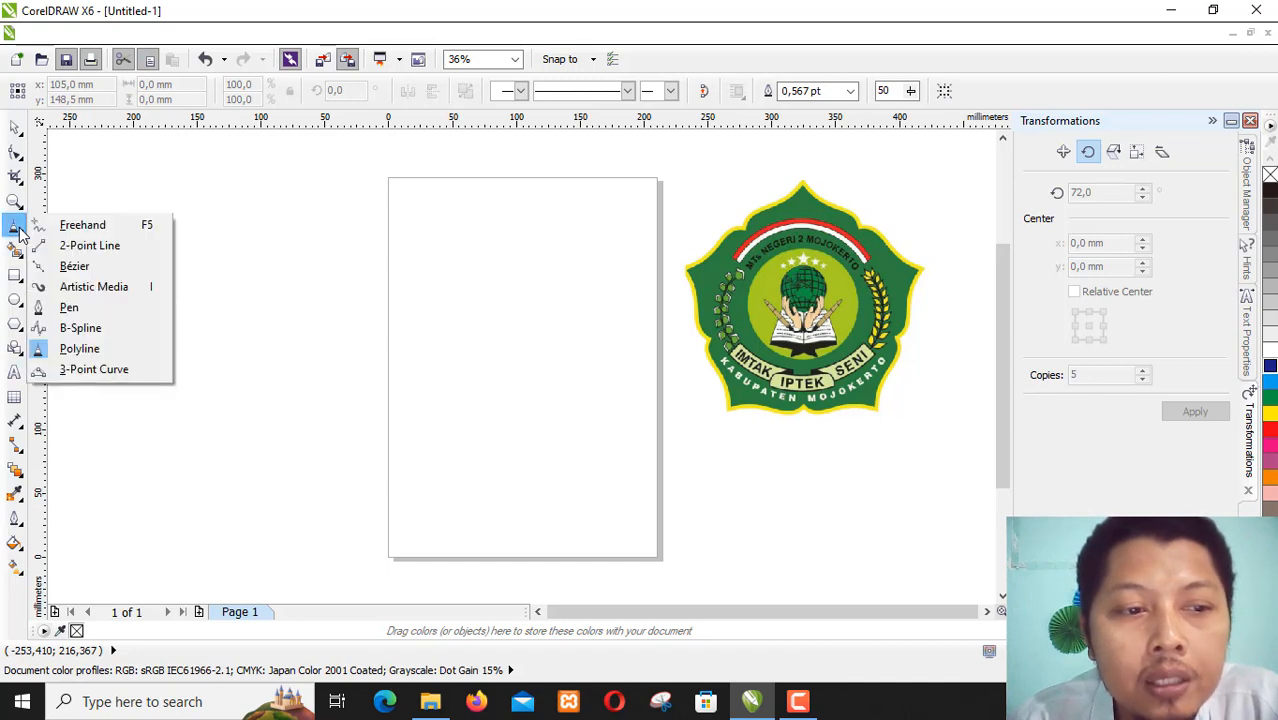
click(91, 354)
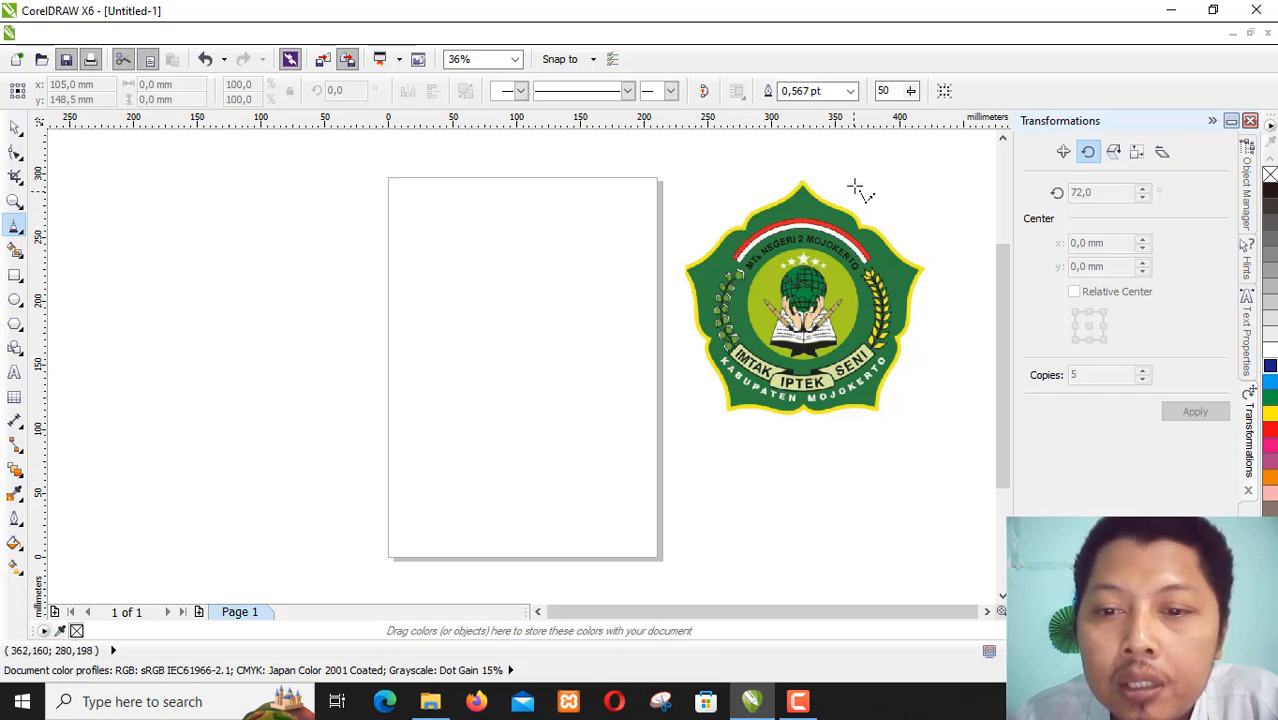
click(503, 221)
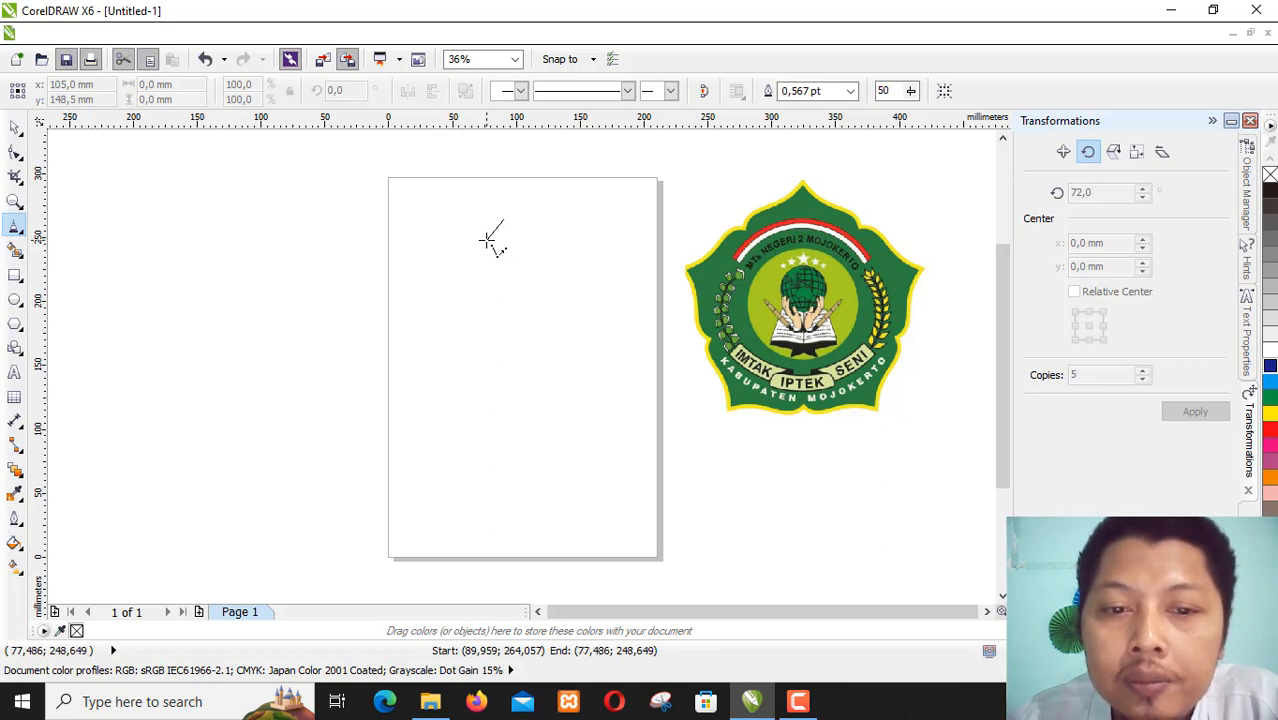
click(488, 240)
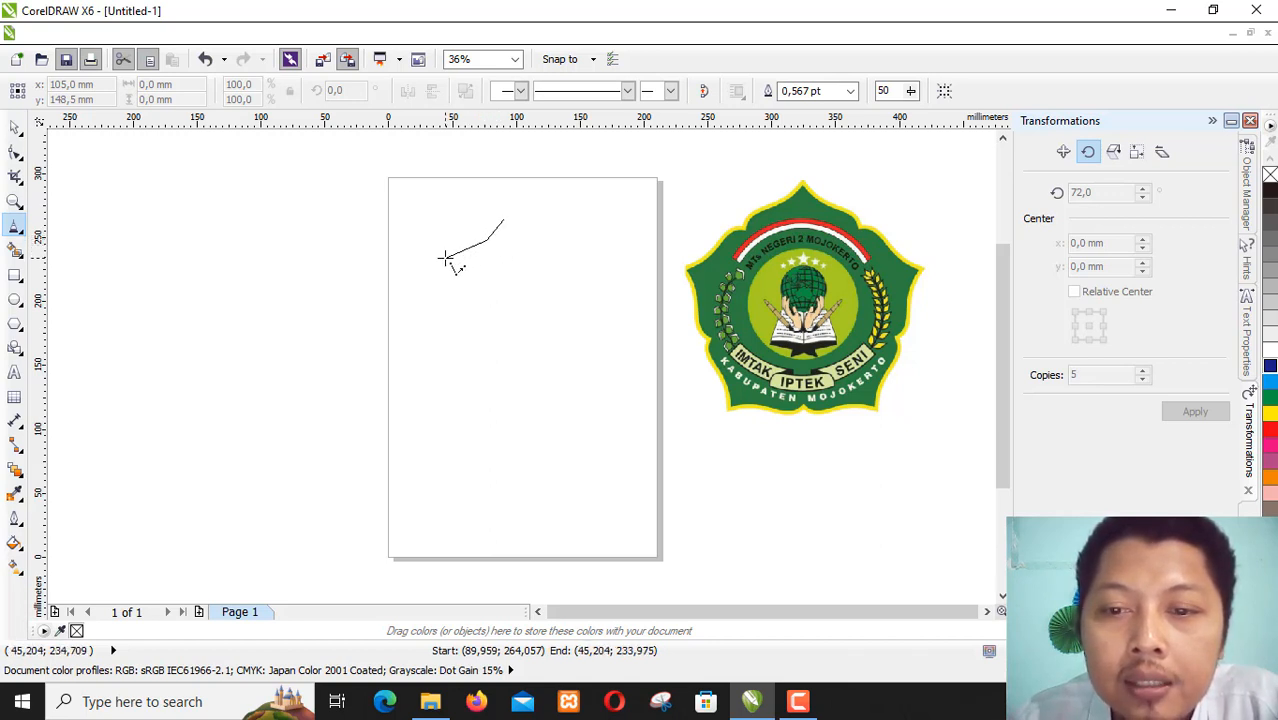
click(443, 258)
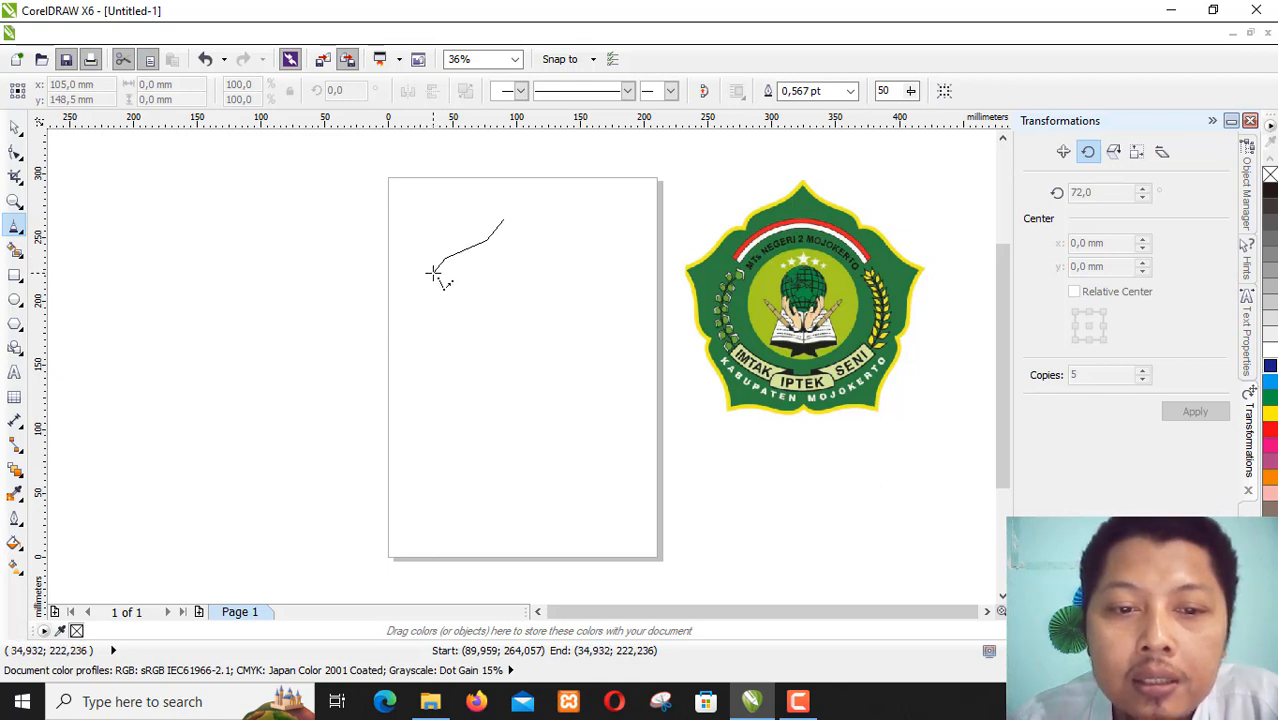
double_click(433, 272)
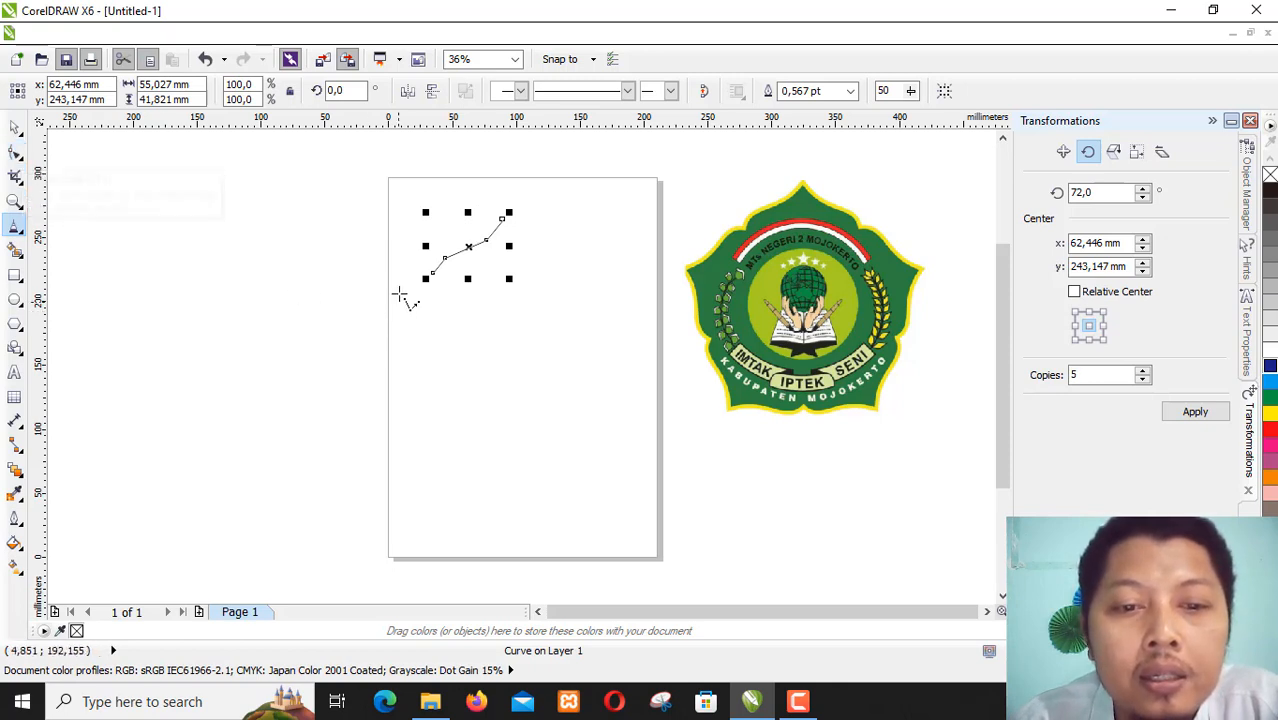
- Select all nodes of the polyline with the Shape tool and convert its line segments to curves
right_click(470, 248)
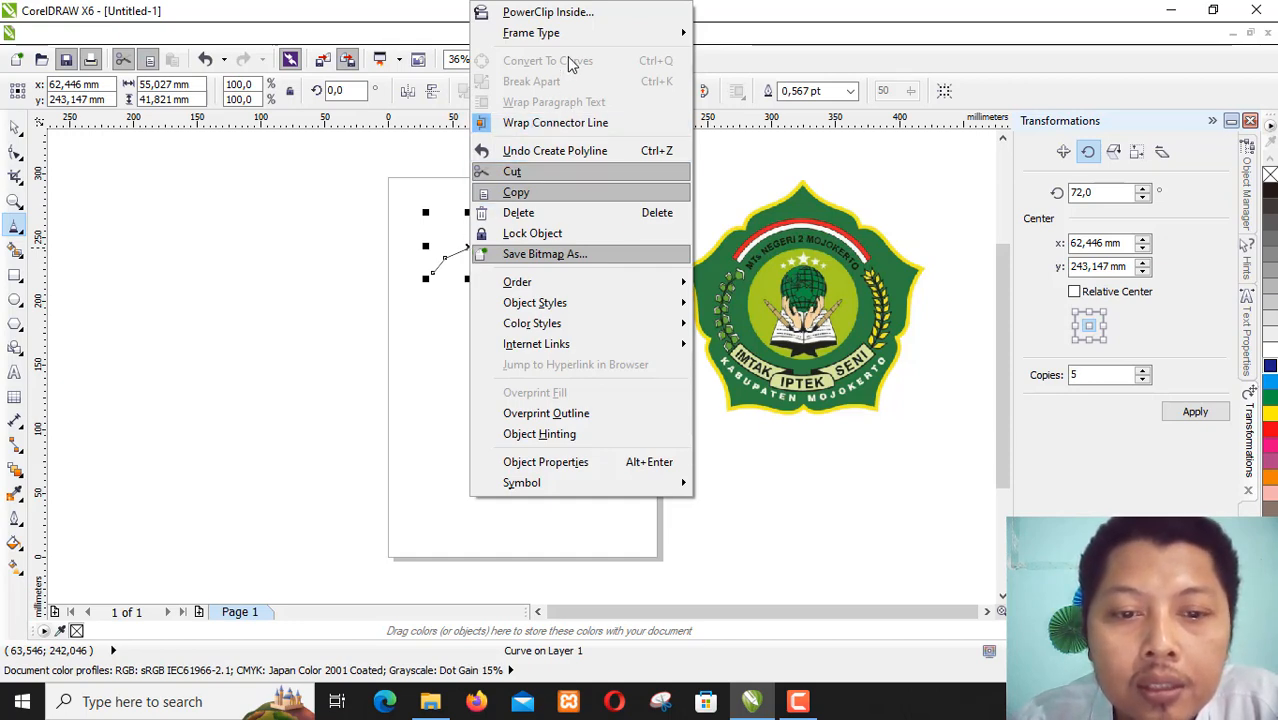
click(15, 155)
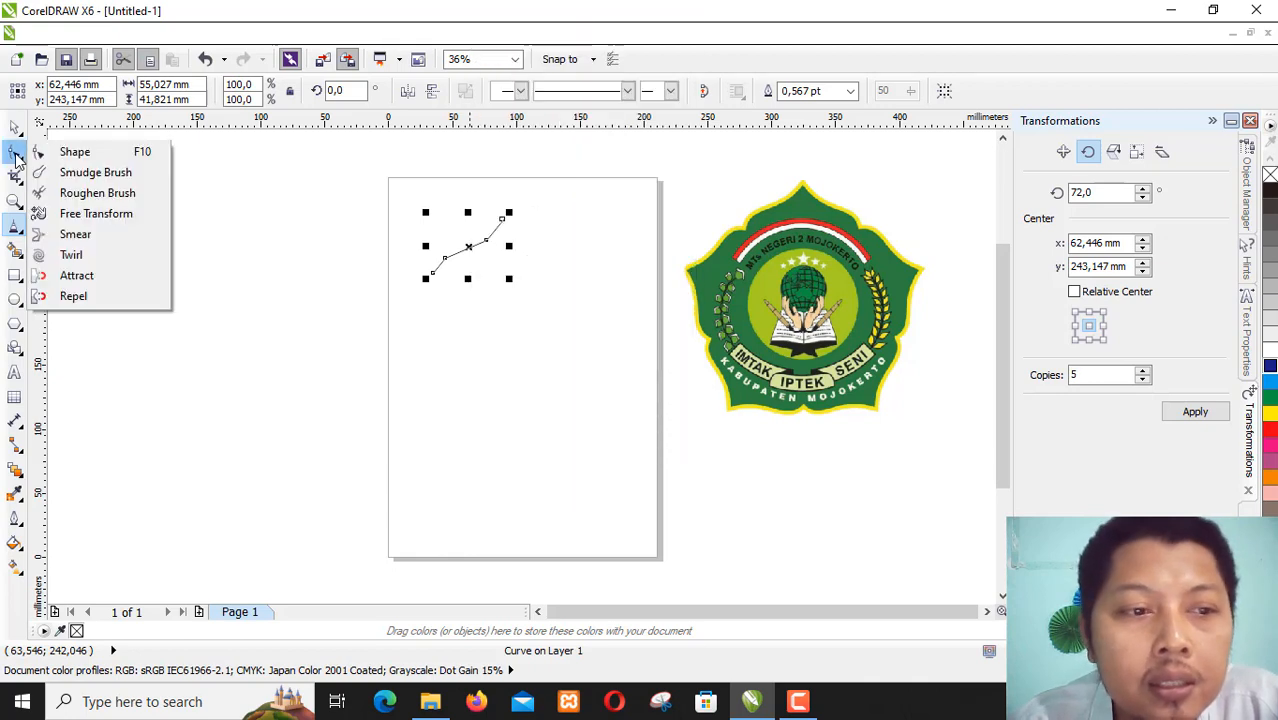
click(14, 156)
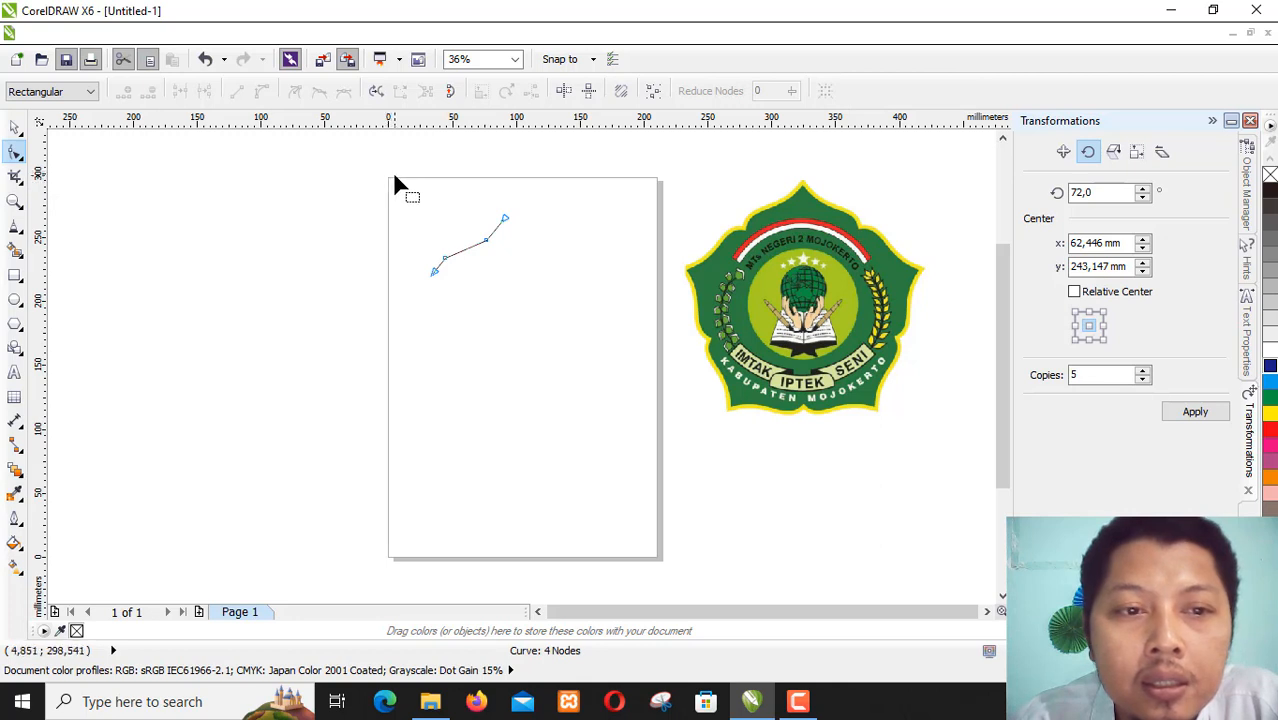
drag(394, 199, 550, 340)
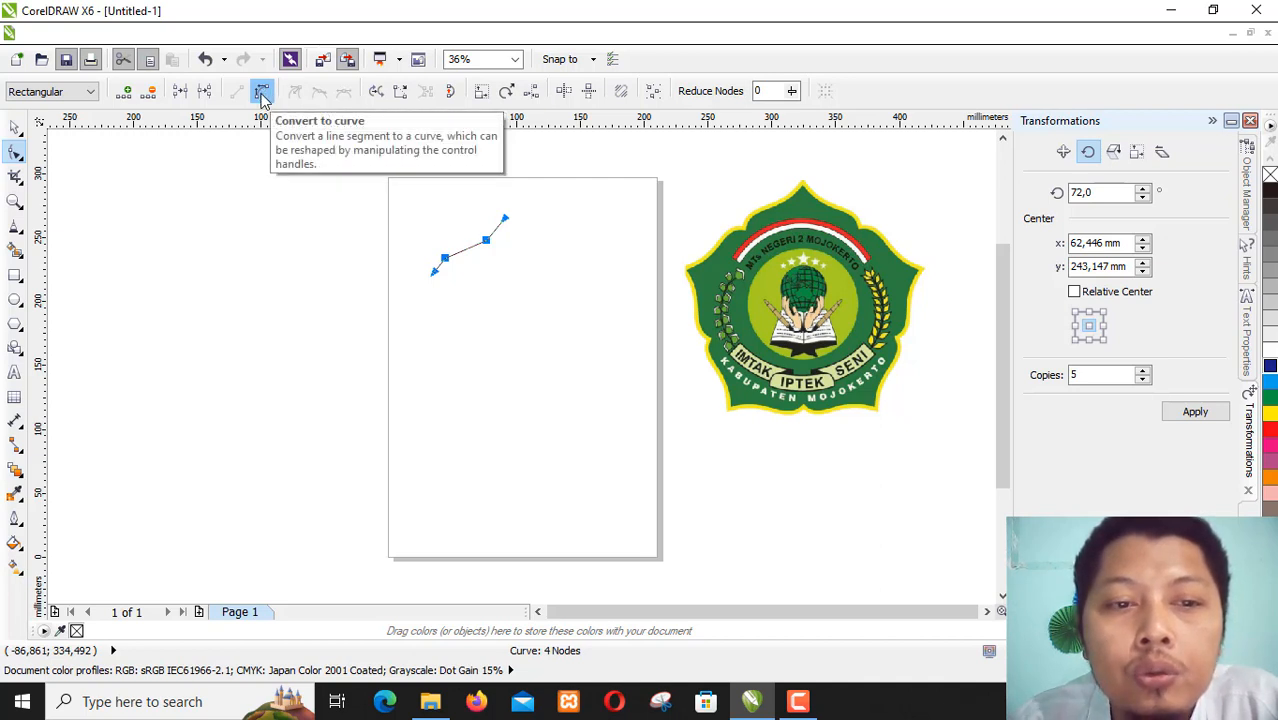
click(262, 93)
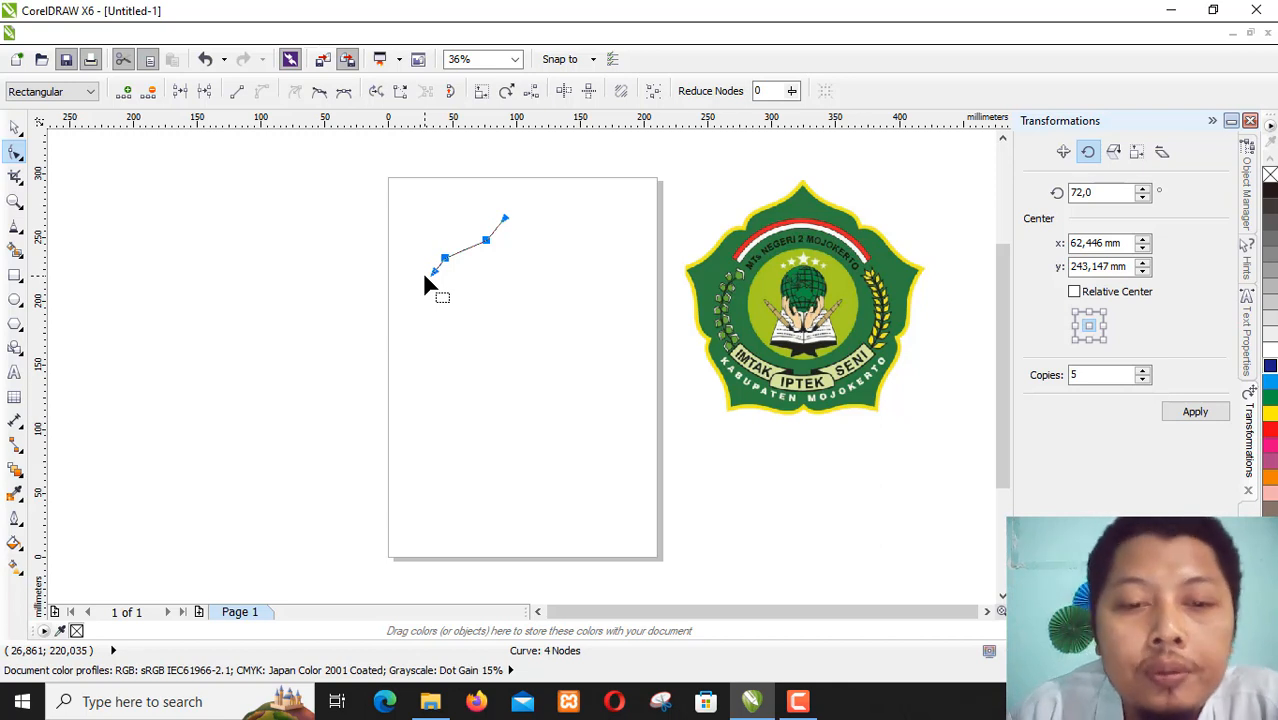
click(533, 214)
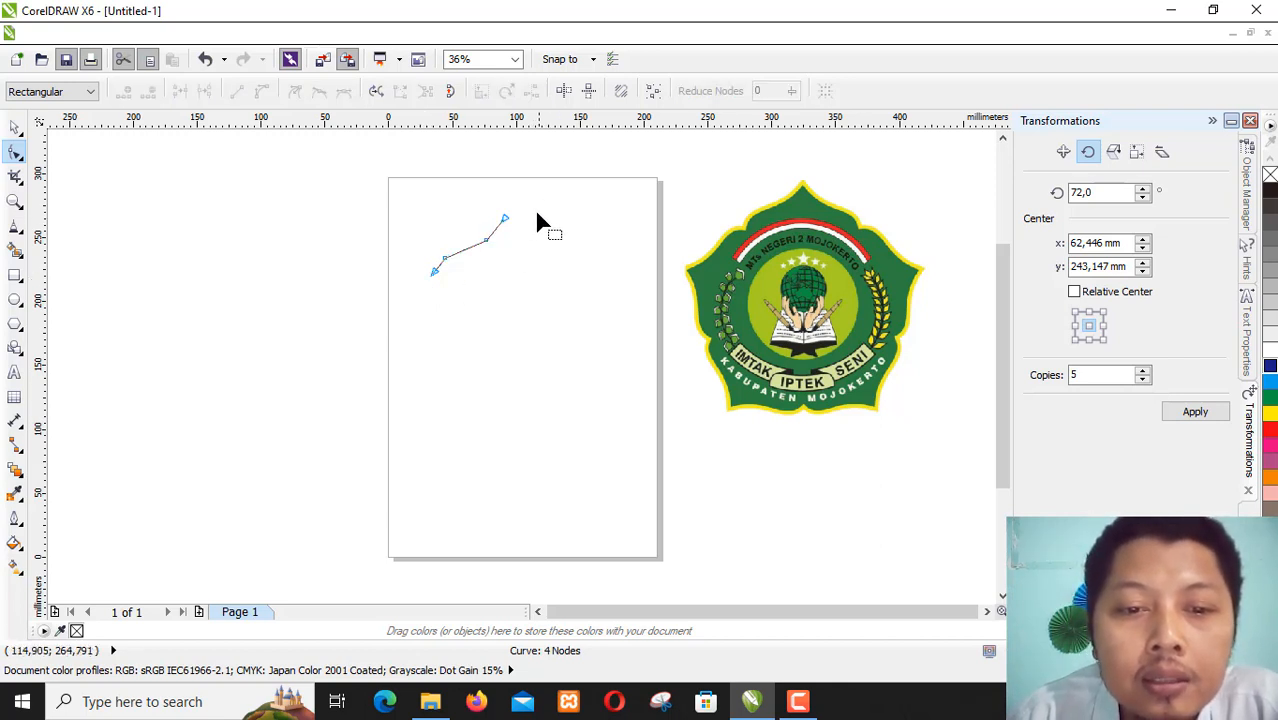
- Move the logo bitmap closer to the polyline, centred at about X 215 mm, Y 194 mm
scroll(423, 257, up, 2)
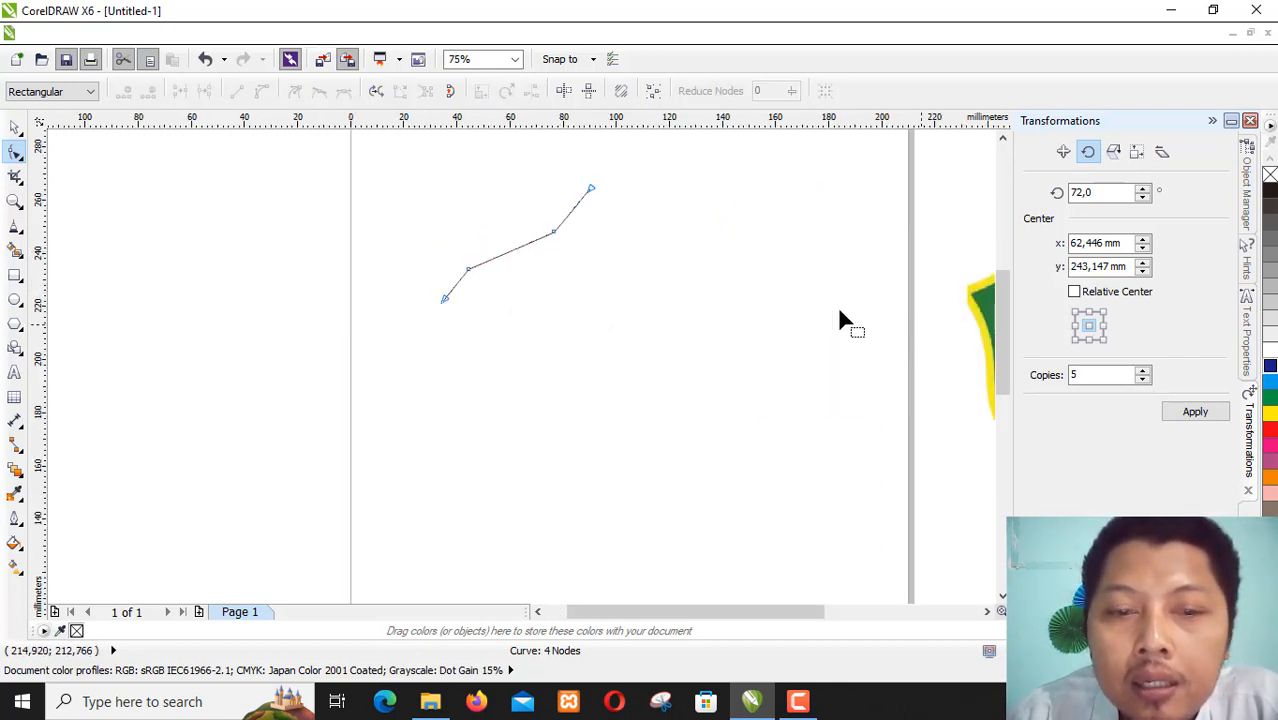
click(12, 129)
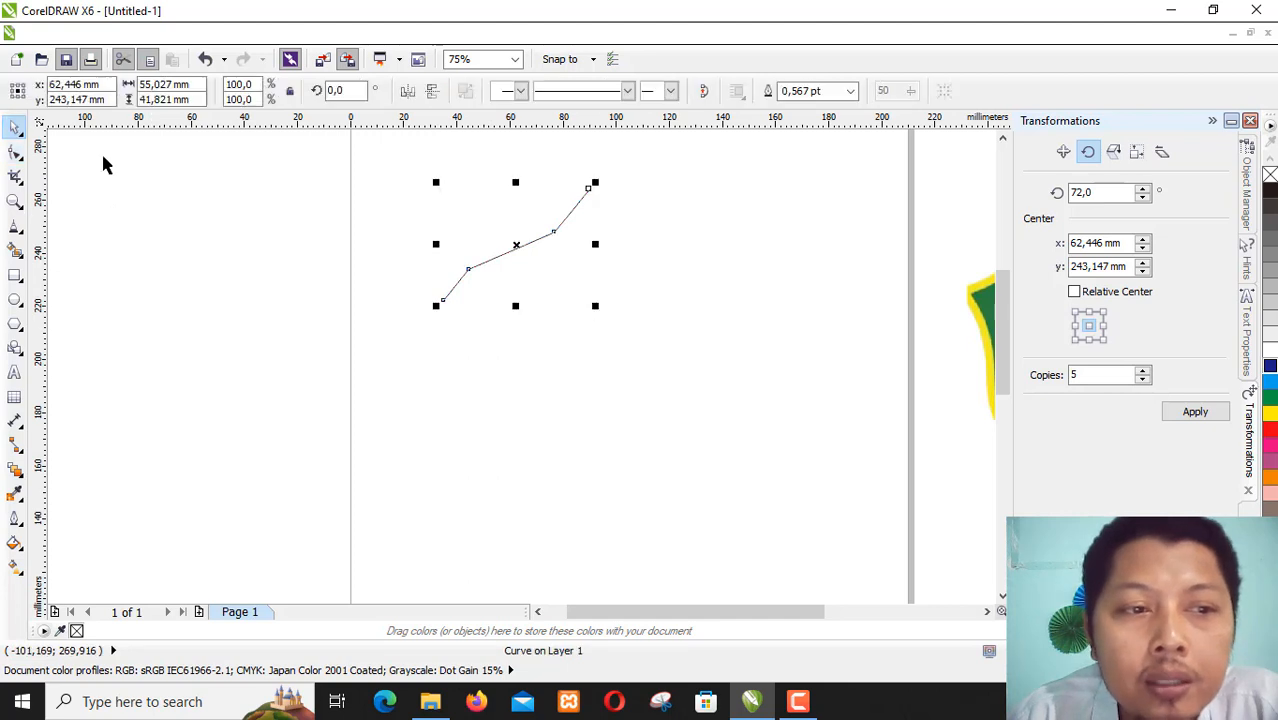
click(986, 332)
drag(988, 332, 694, 356)
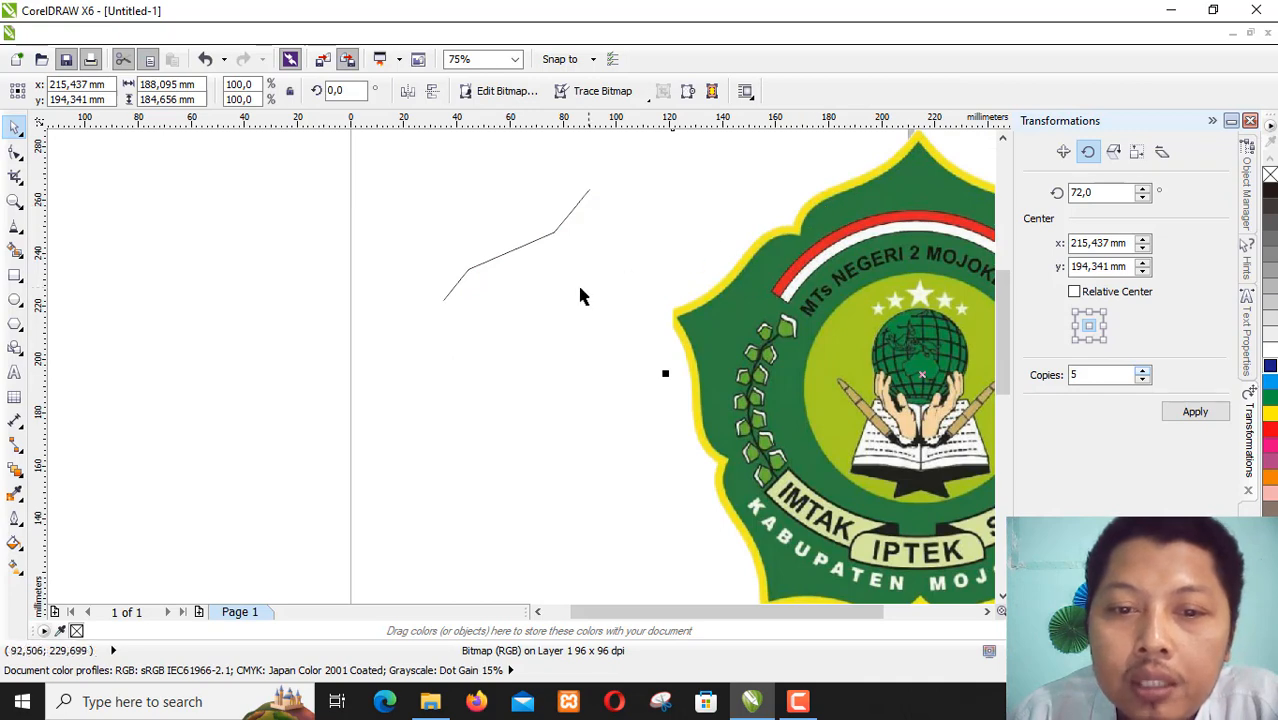
- Delete the two middle nodes of the polyline with the Shape tool, keeping only its end nodes
click(15, 152)
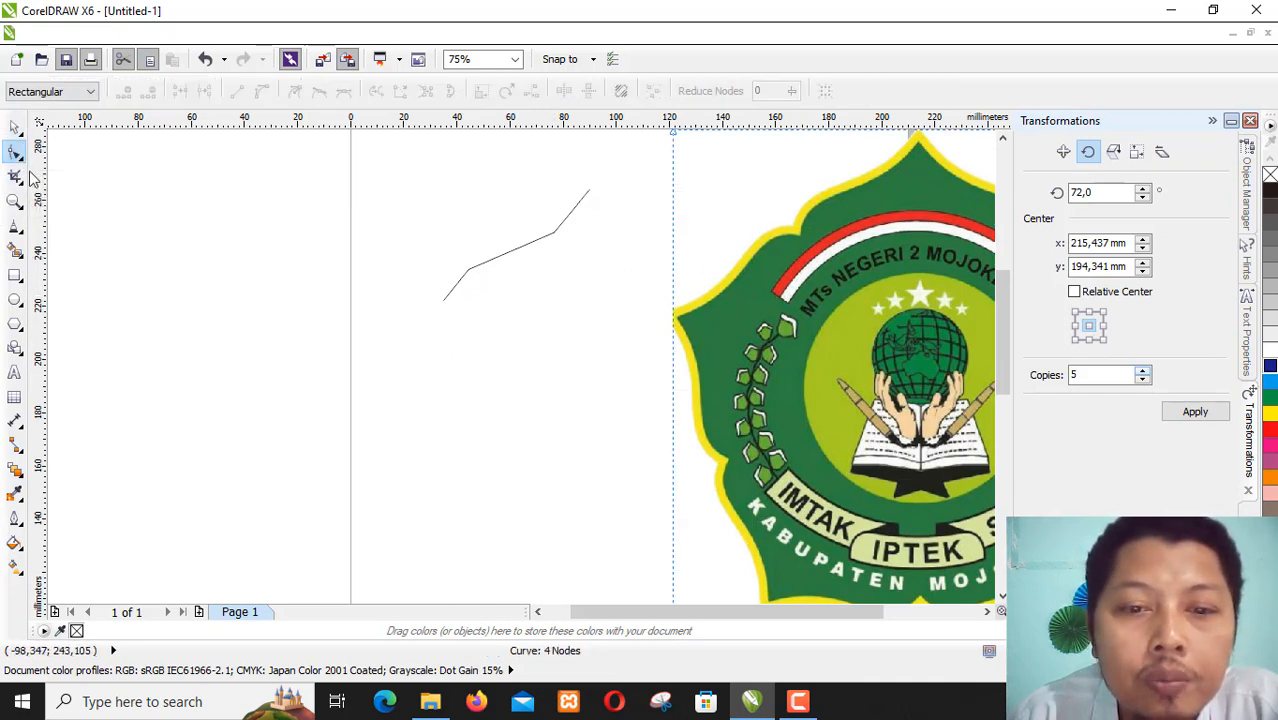
click(549, 238)
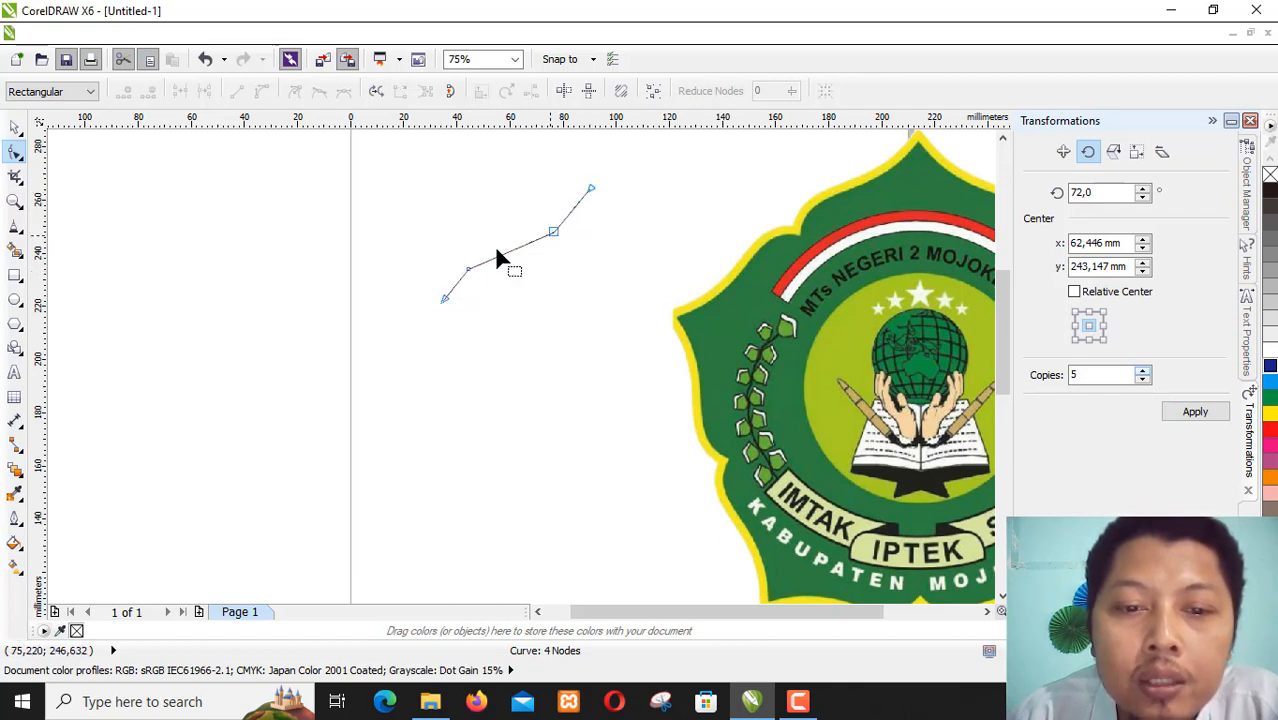
click(553, 232)
key(Delete)
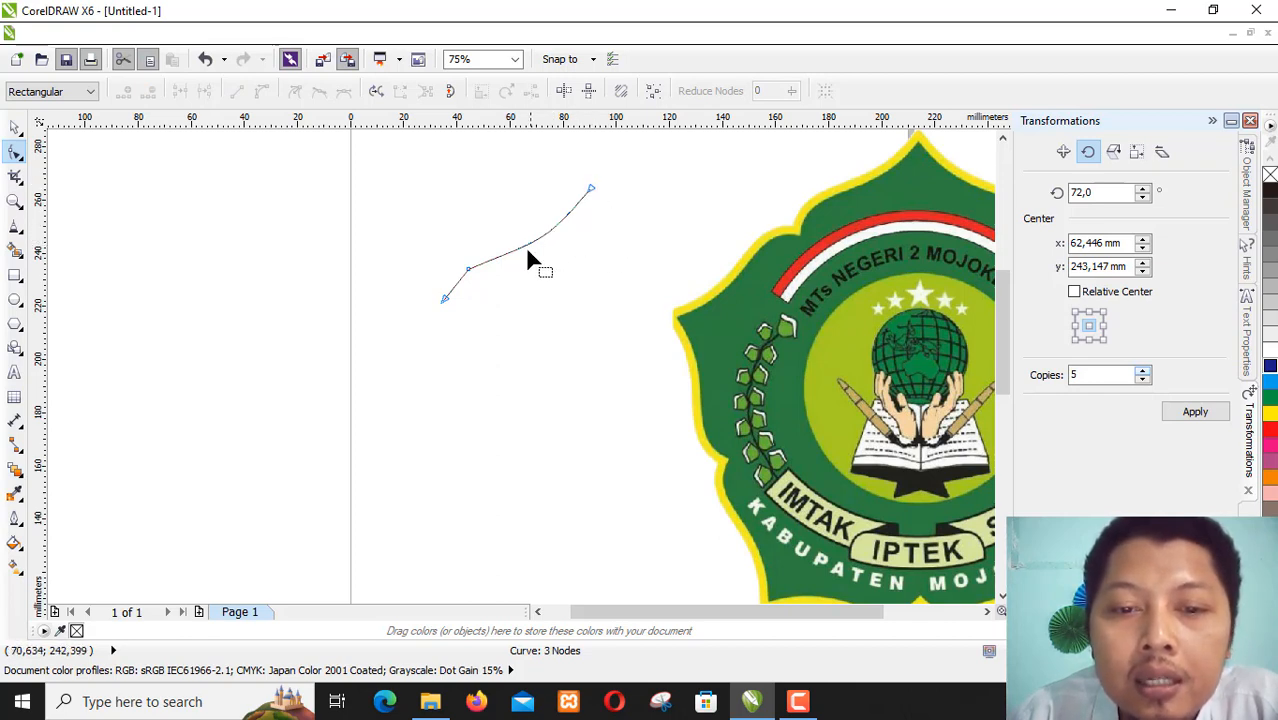
click(467, 270)
key(Delete)
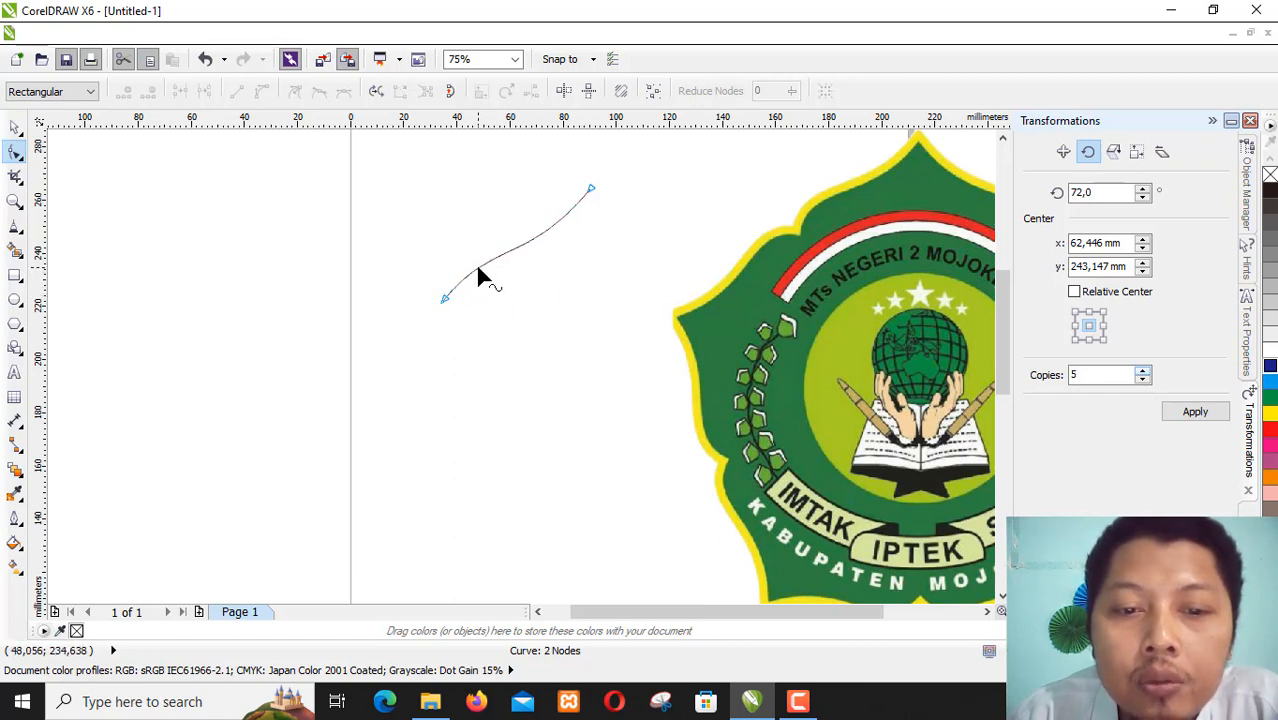
- Bend the two-node curve into an S shape, bulging its lower part outward and its upper part inward
drag(478, 270, 467, 263)
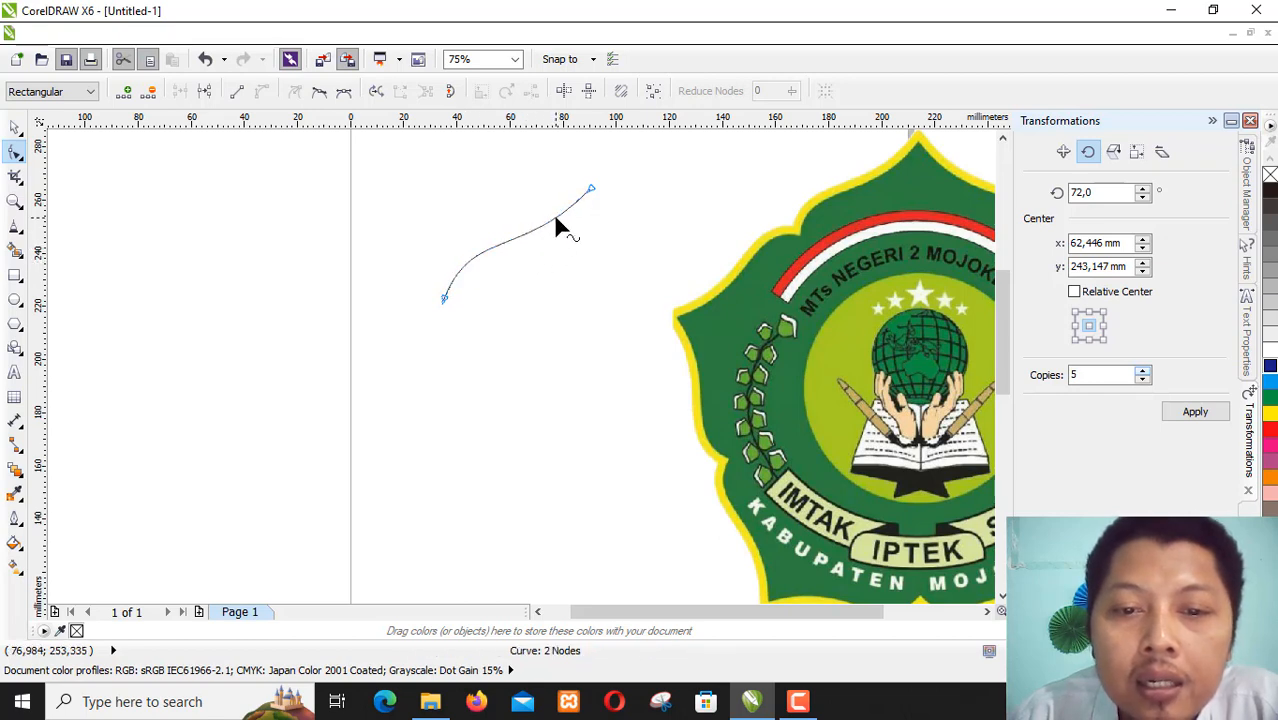
drag(557, 222, 563, 230)
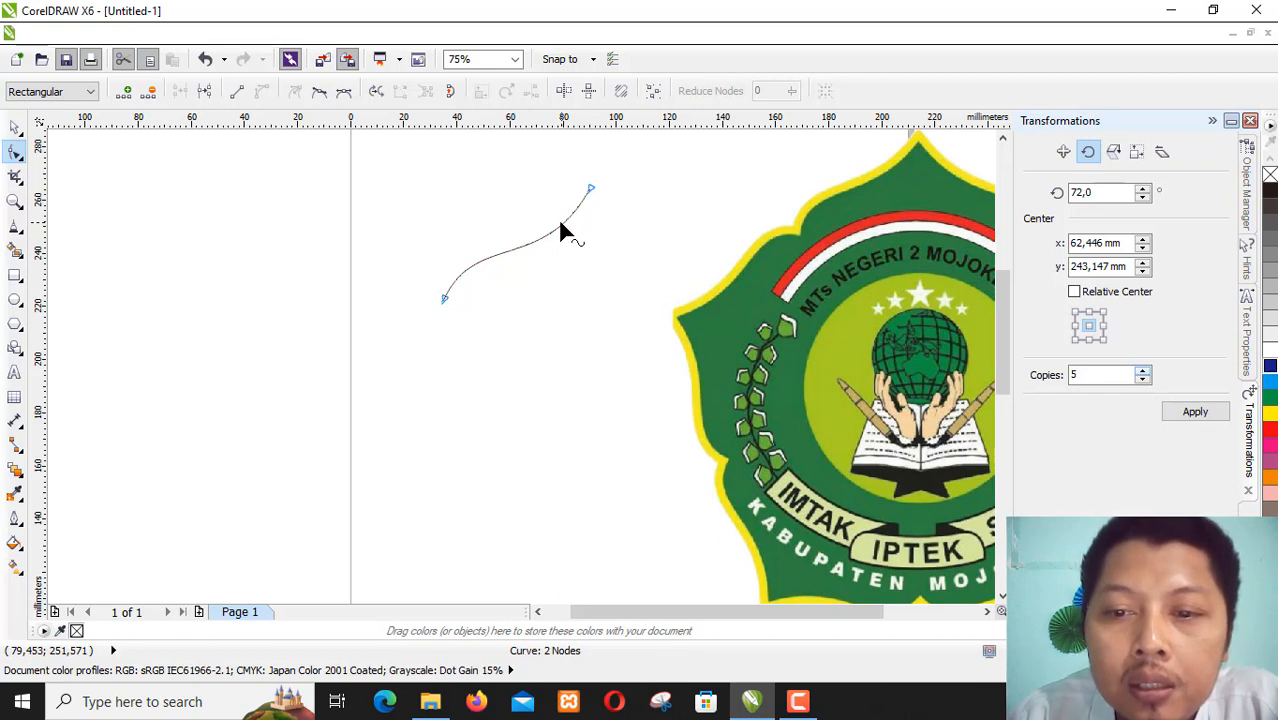
mouse_move(457, 273)
mouse_down()
mouse_move(450, 282)
mouse_move(456, 272)
mouse_up()
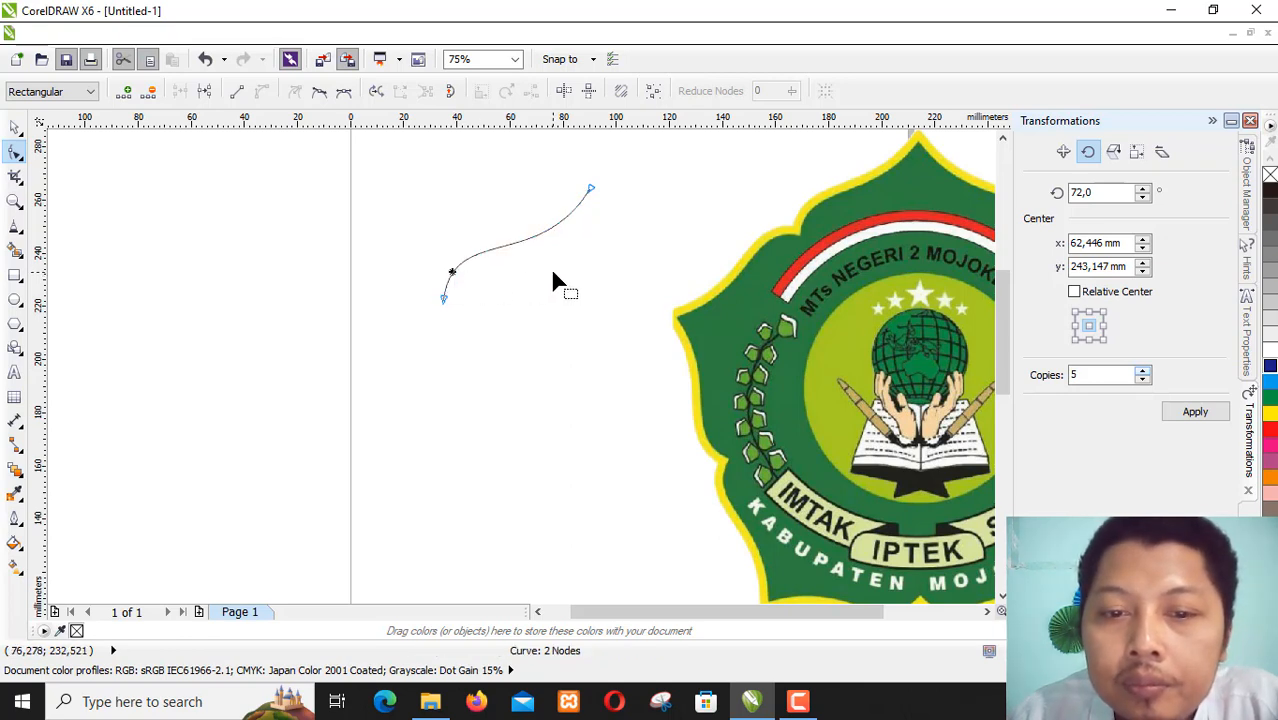
- Move the logo farther onto the page and lay the curve over the left edge of its top lobe
click(15, 128)
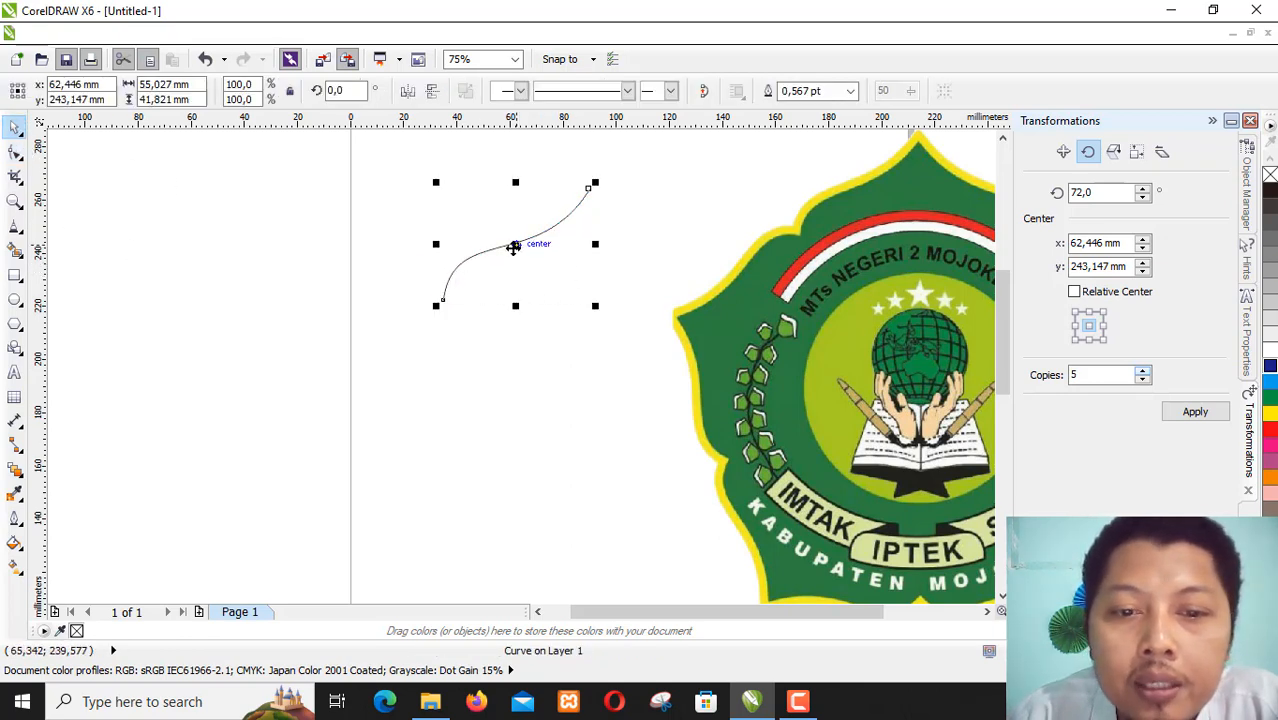
drag(851, 350, 705, 367)
drag(516, 243, 724, 194)
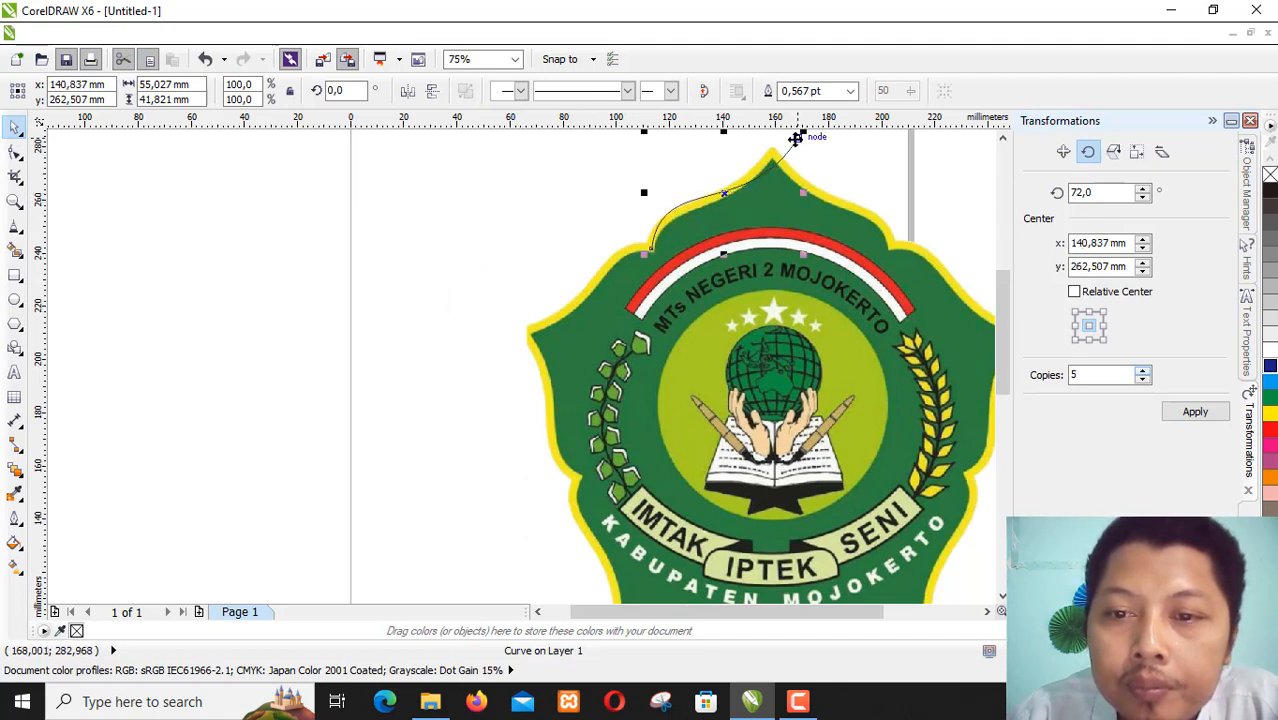
- Fit the curve's end nodes and bend to the left edge of the logo's top lobe, ending at its tip, about 45 × 39 mm
key(F10)
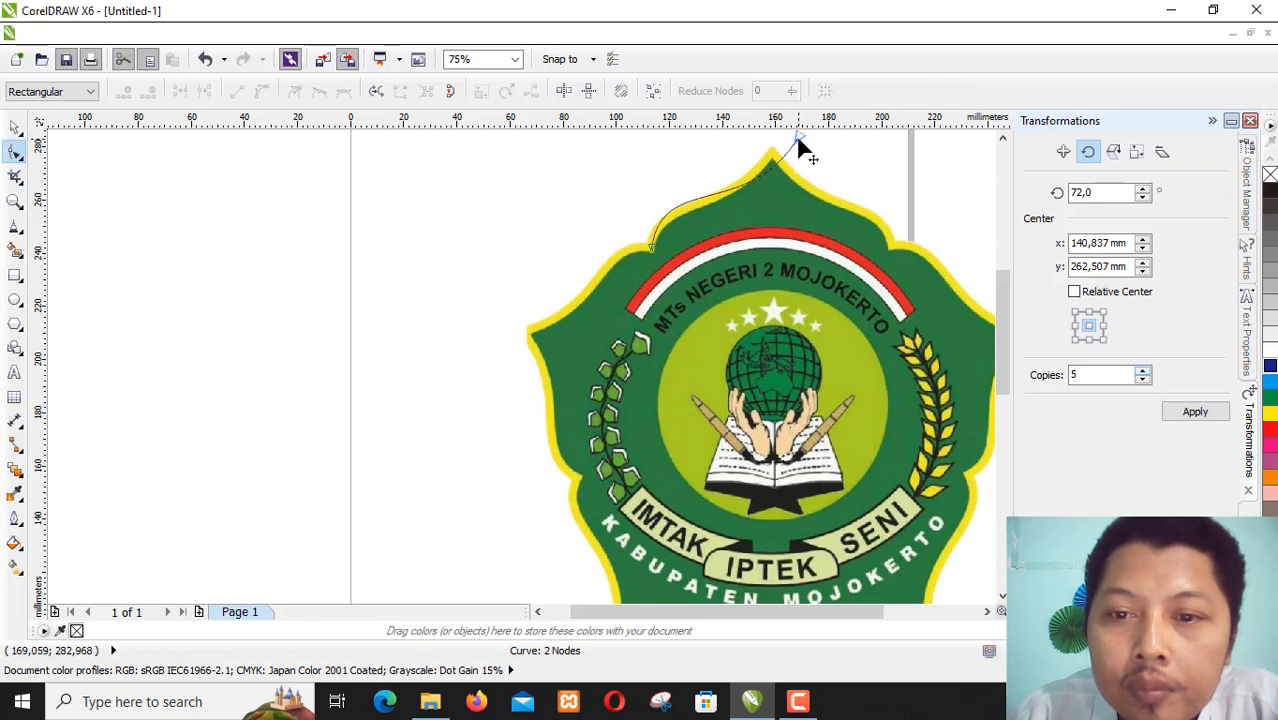
mouse_move(798, 143)
mouse_down()
mouse_move(791, 164)
mouse_move(776, 168)
mouse_move(777, 155)
mouse_up()
drag(670, 232, 672, 228)
drag(746, 193, 771, 156)
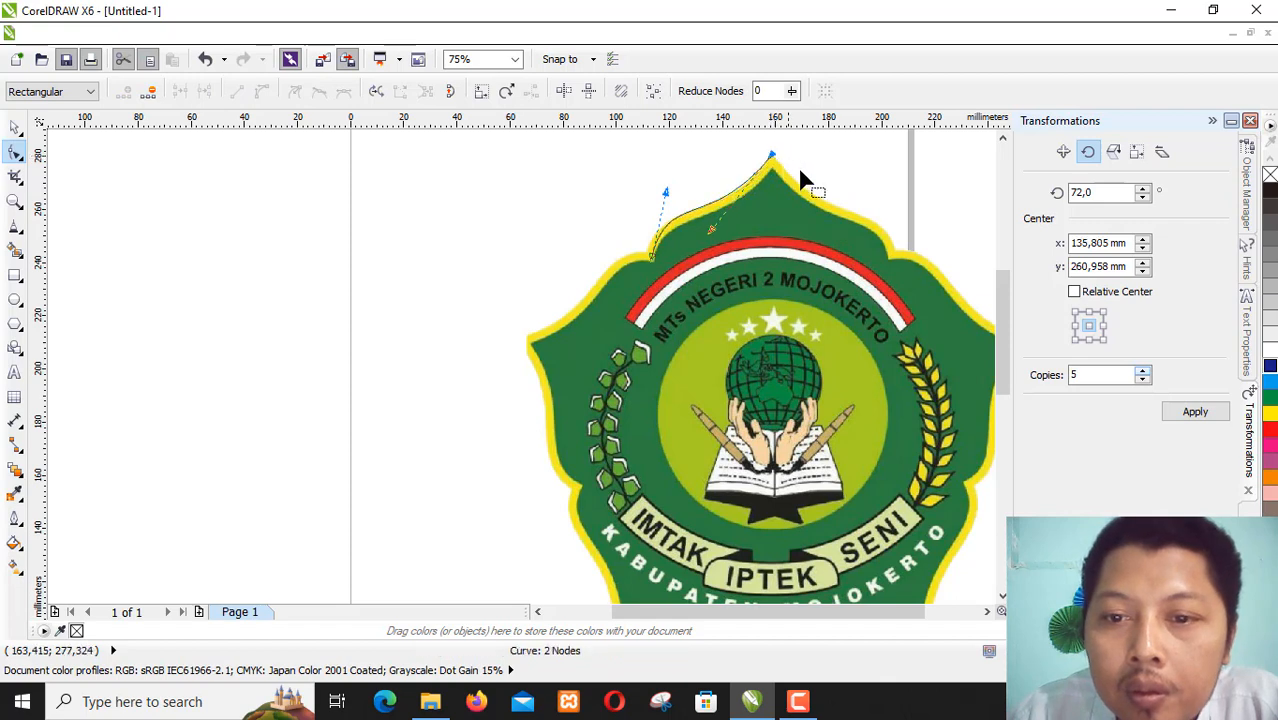
click(651, 260)
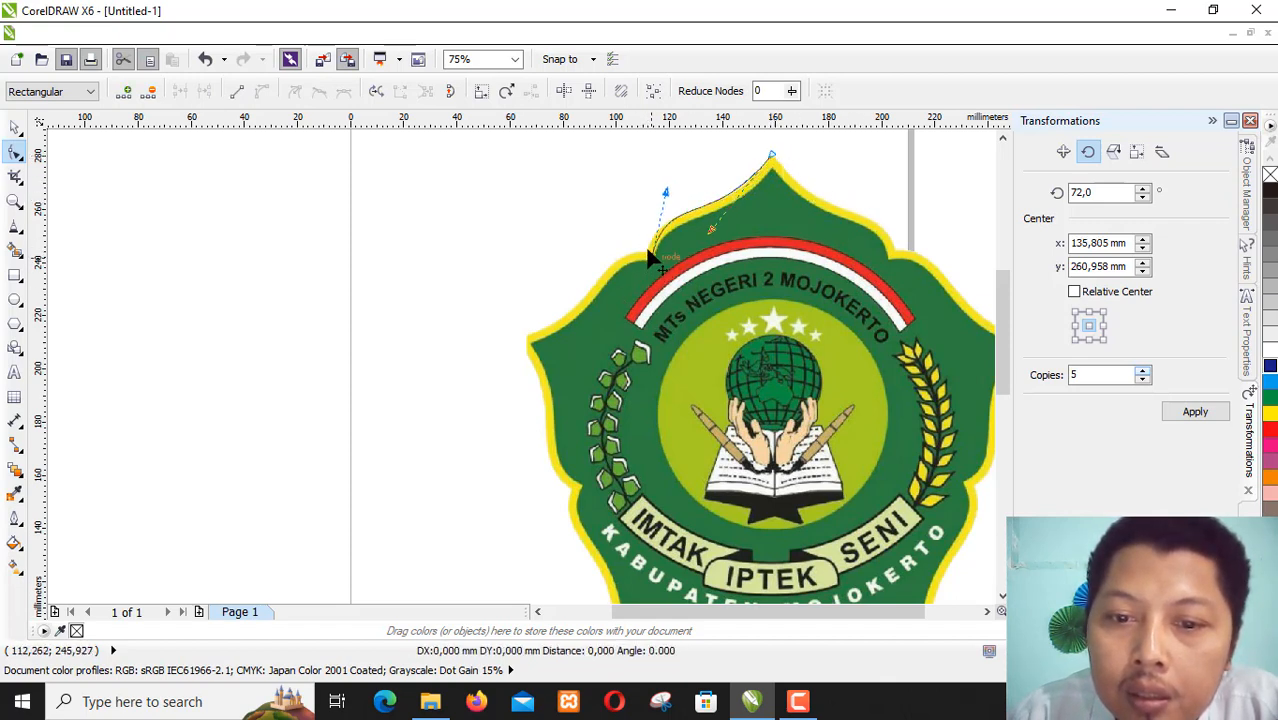
drag(650, 251, 651, 252)
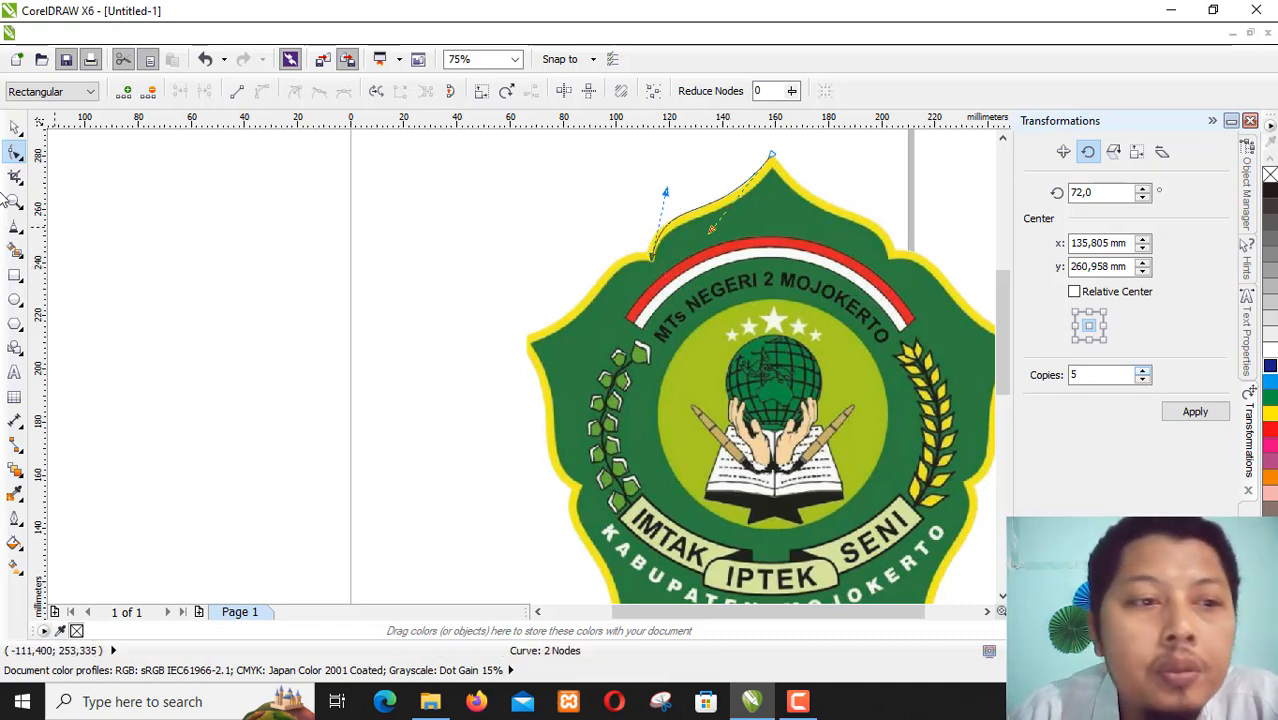
- Move the logo bitmap clear of the curve to about X 300 mm, Y 172 mm, and open the Scale and Mirror transformation settings
click(15, 127)
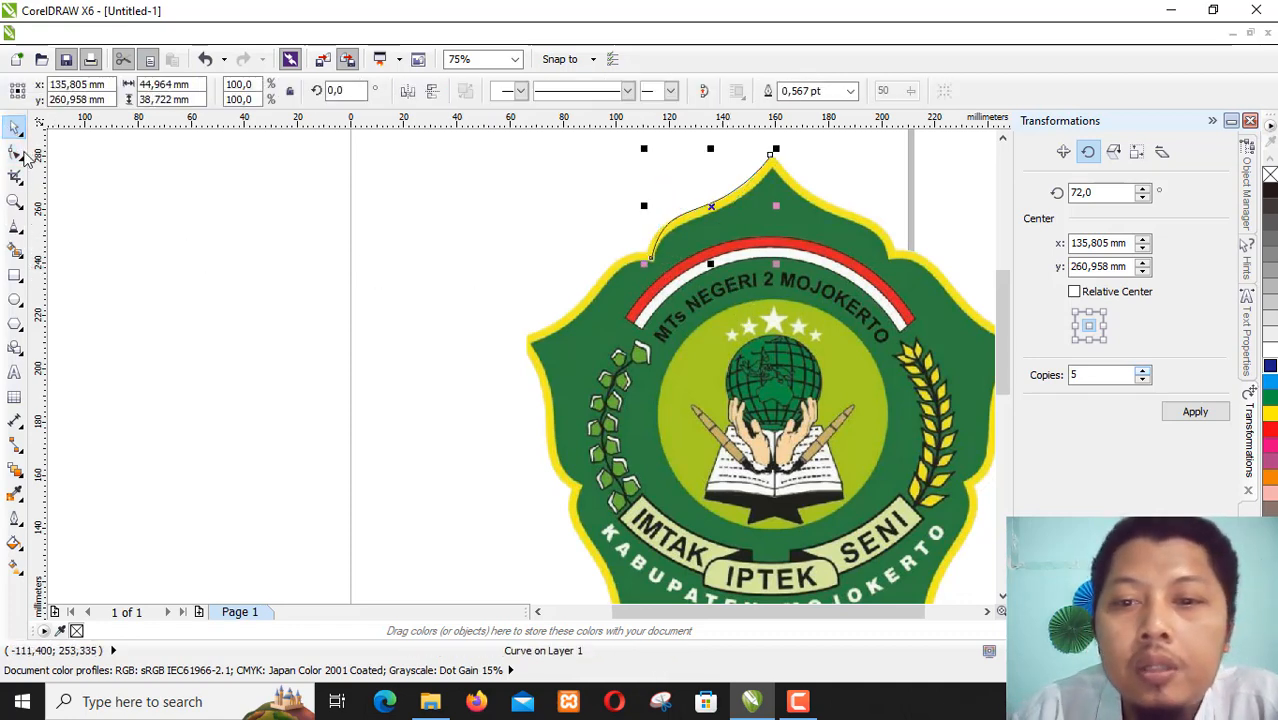
click(801, 312)
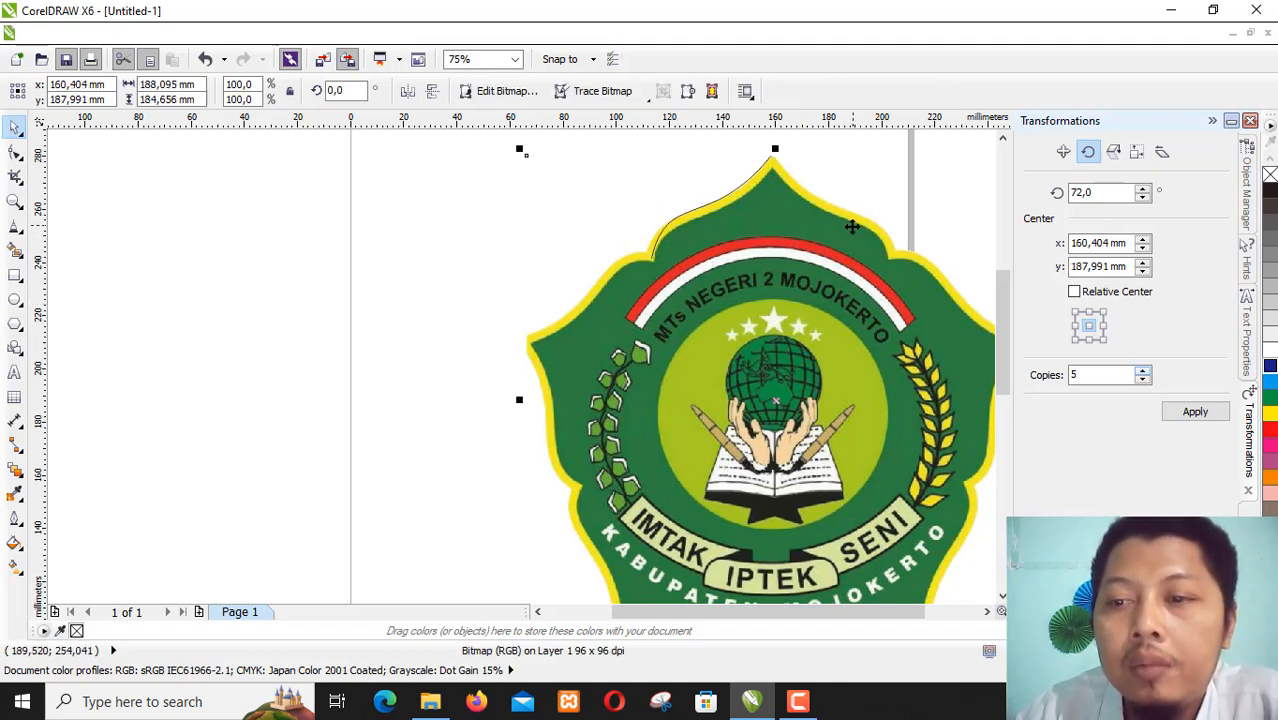
click(236, 35)
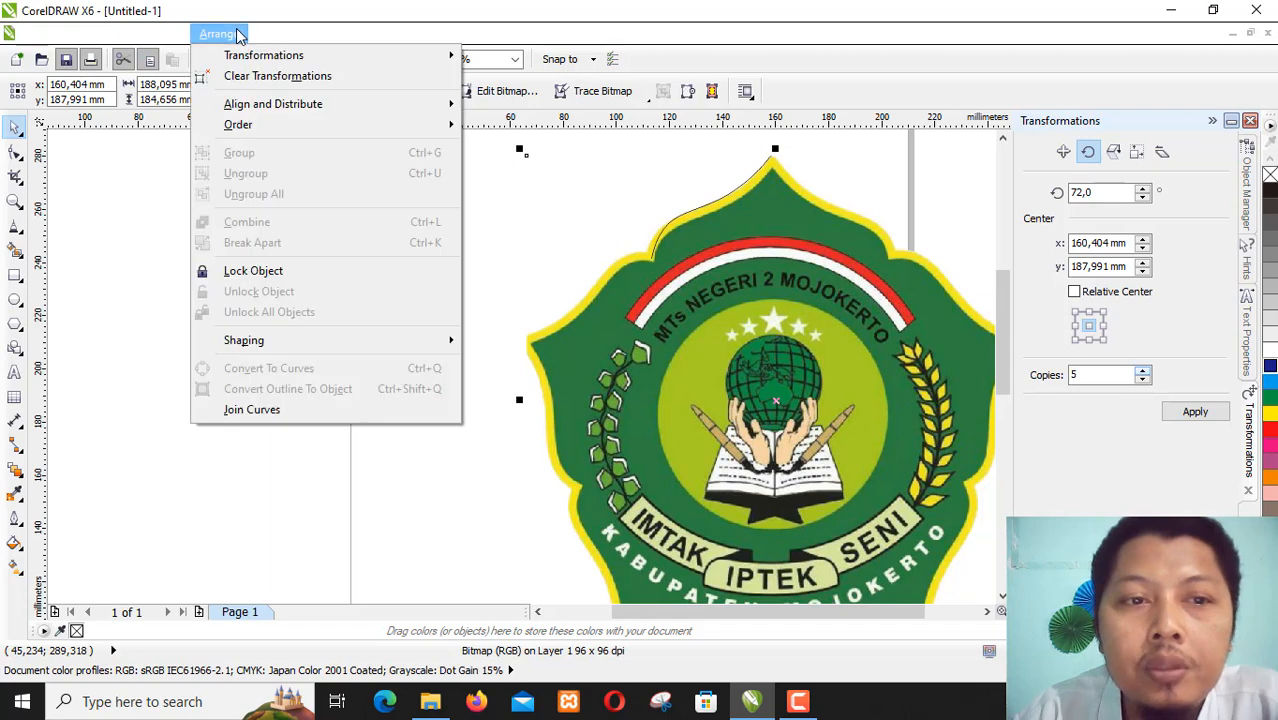
mouse_move(250, 58)
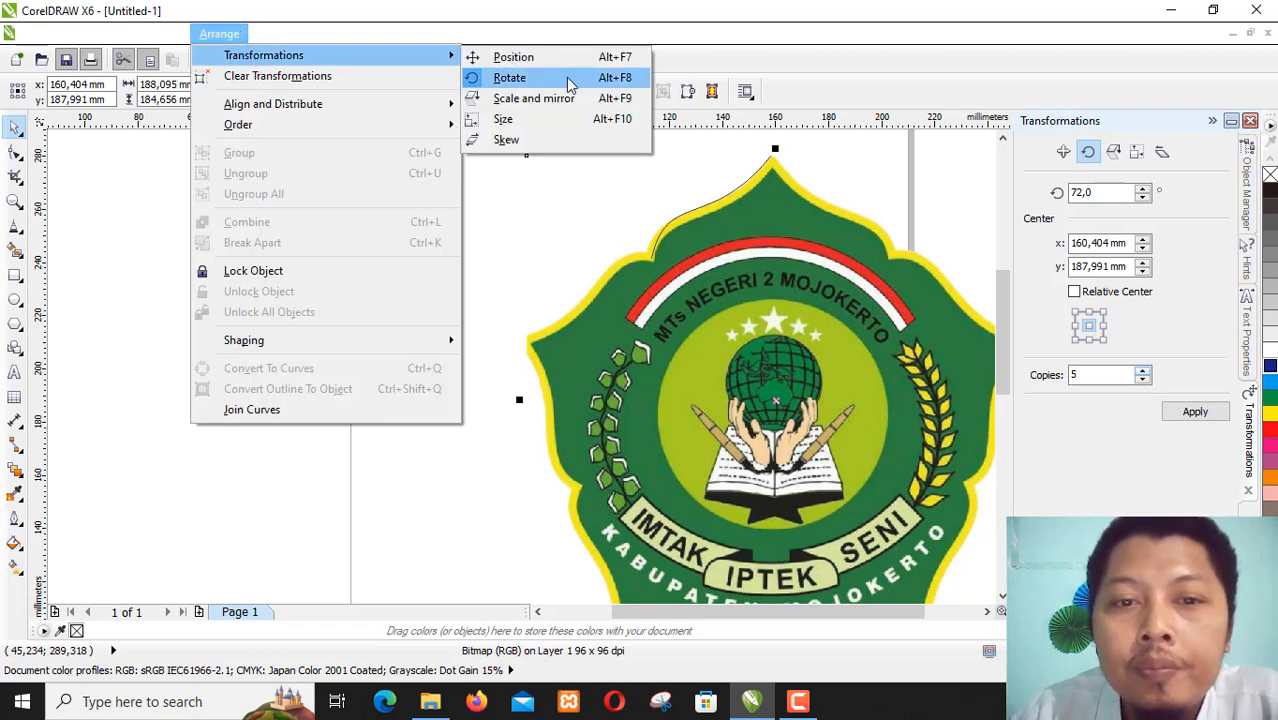
click(540, 99)
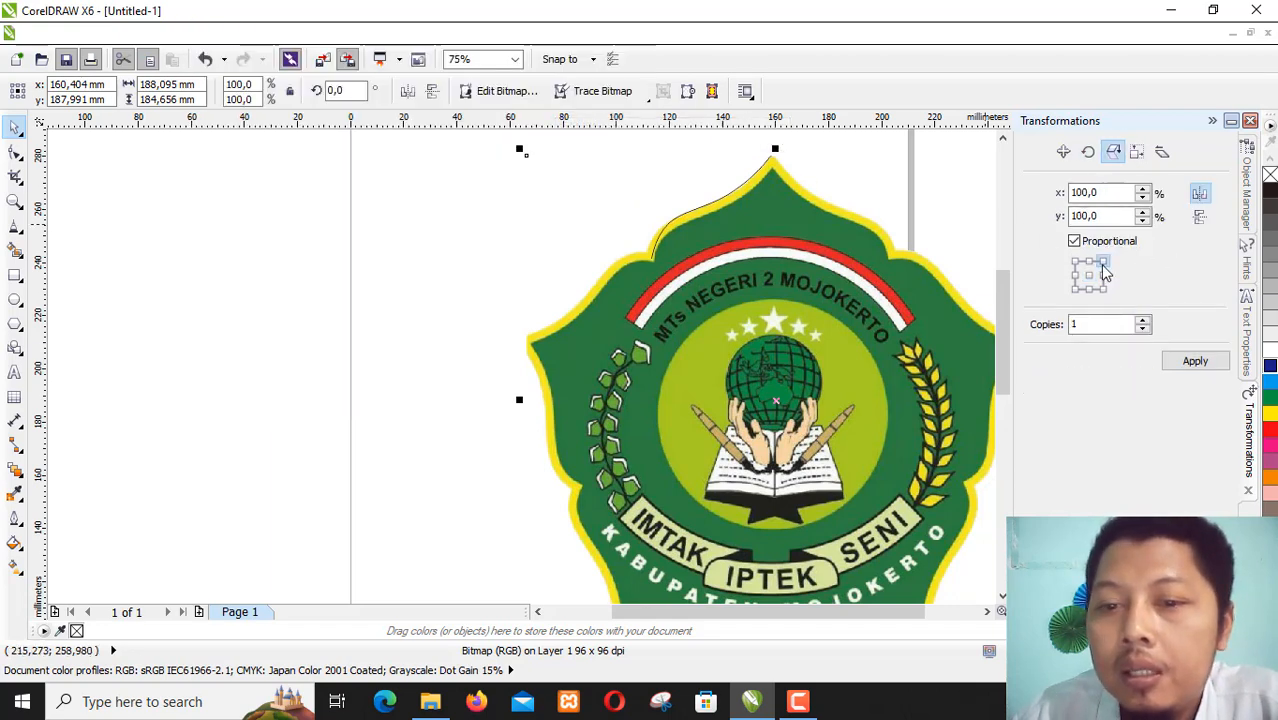
mouse_move(760, 250)
mouse_down()
mouse_move(872, 315)
mouse_move(1084, 362)
mouse_move(936, 303)
mouse_move(953, 306)
mouse_up()
drag(857, 358, 995, 350)
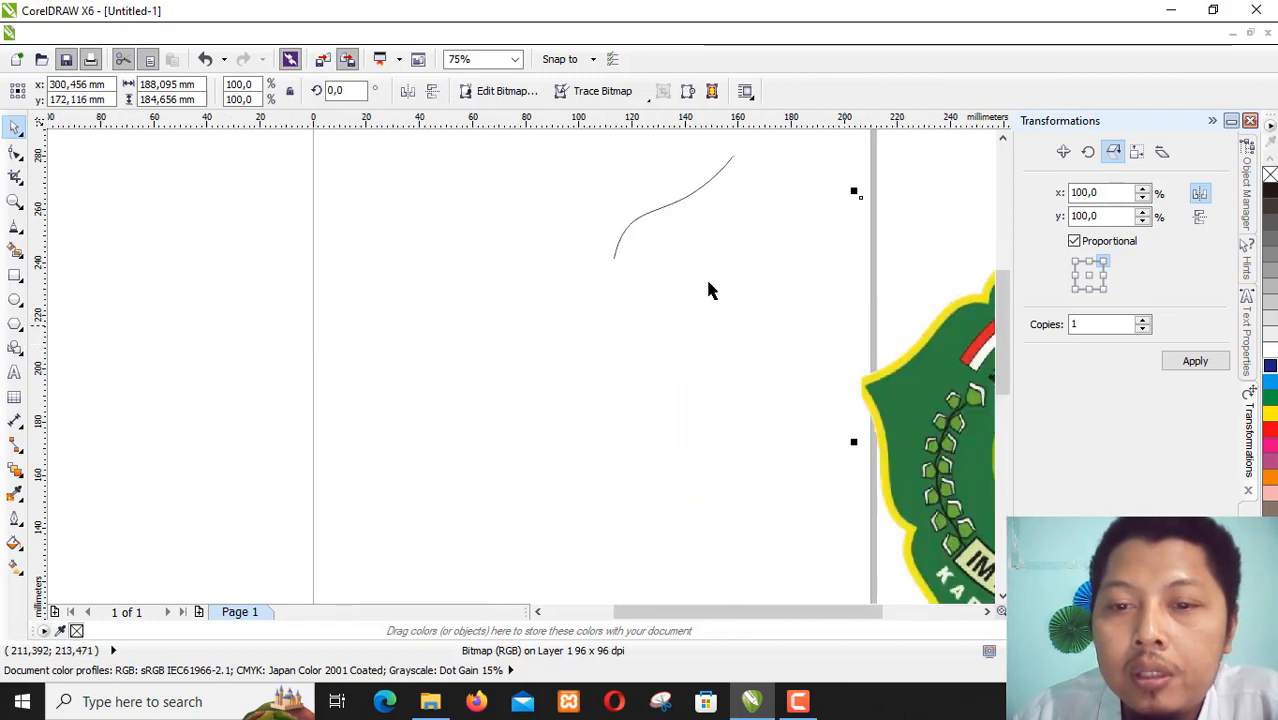
- Move the traced curve onto an empty part of the page, centred at about X 52 mm, Y 252 mm
click(697, 191)
click(699, 194)
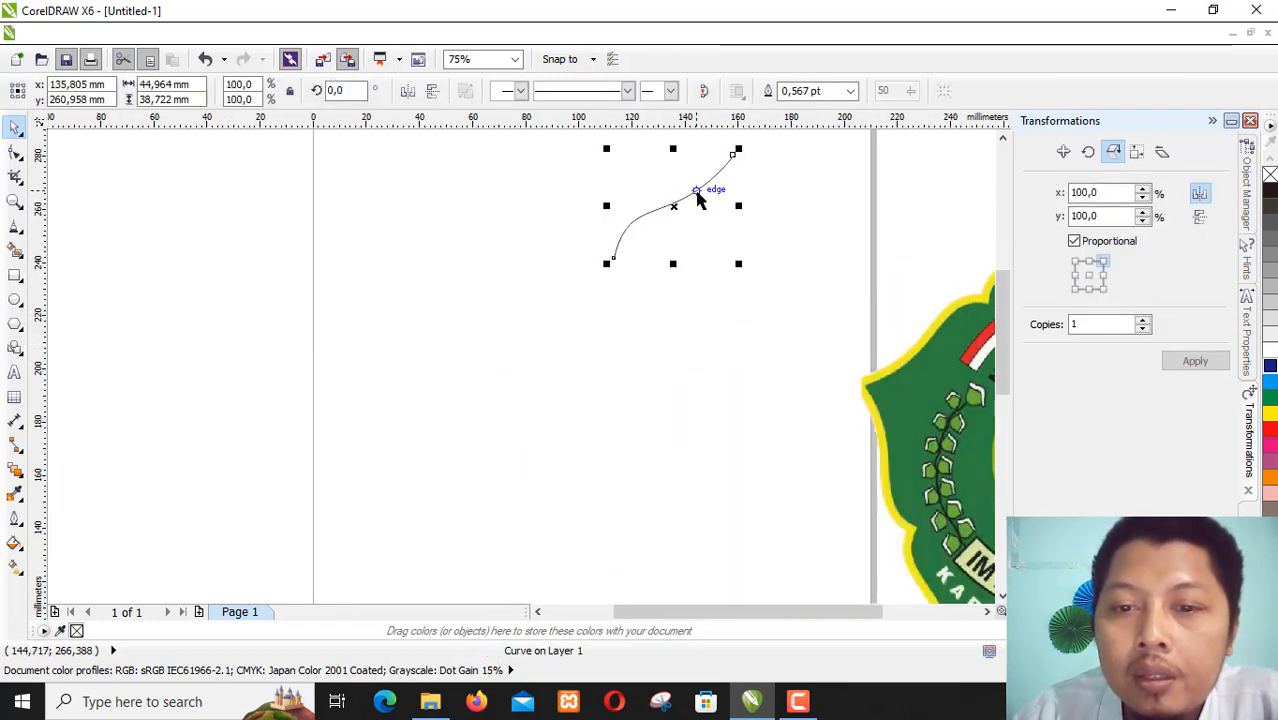
key(F10)
click(15, 127)
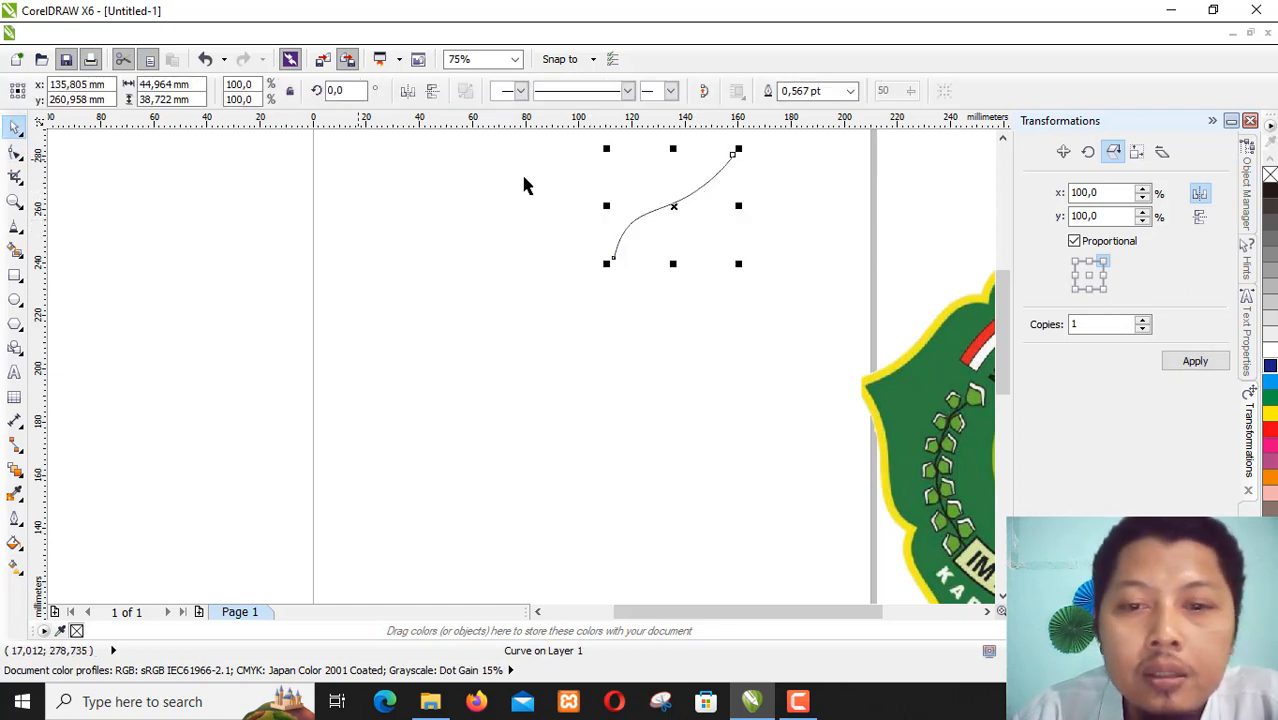
drag(673, 203, 450, 229)
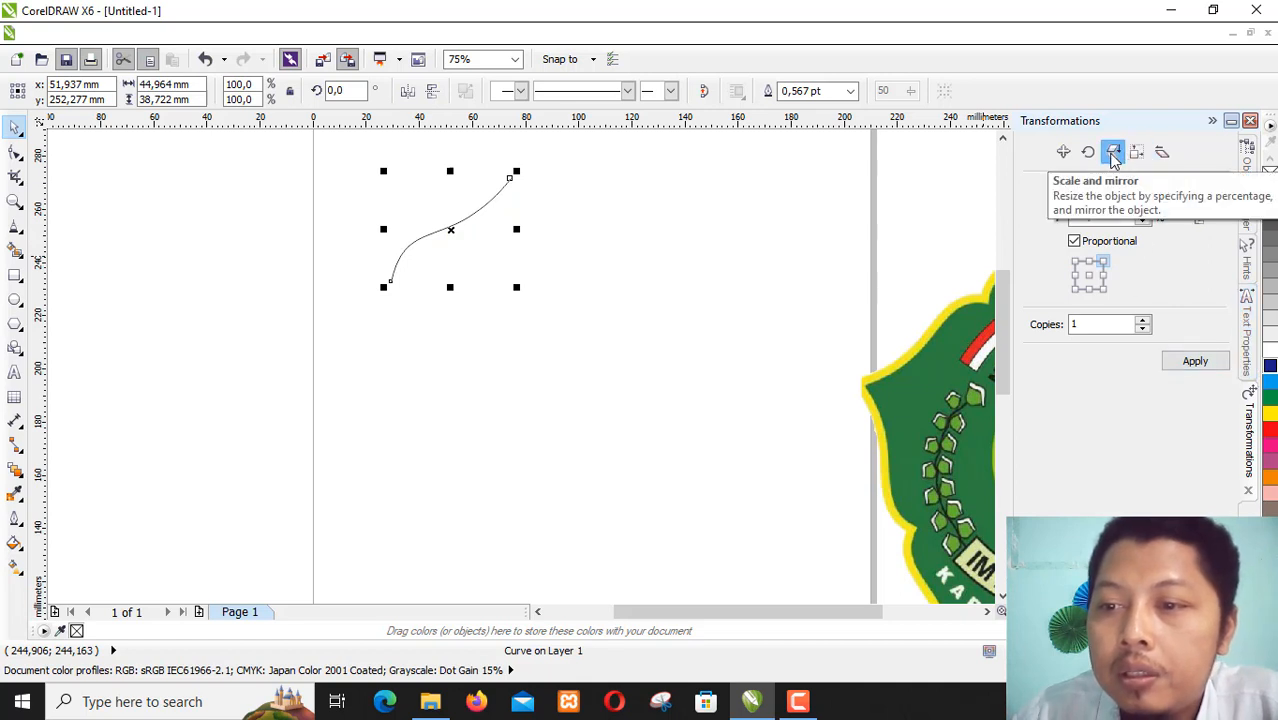
- Mirror one copy of the curve horizontally about its upper-right anchor at 100% scale to complete the pointed arch
click(1199, 193)
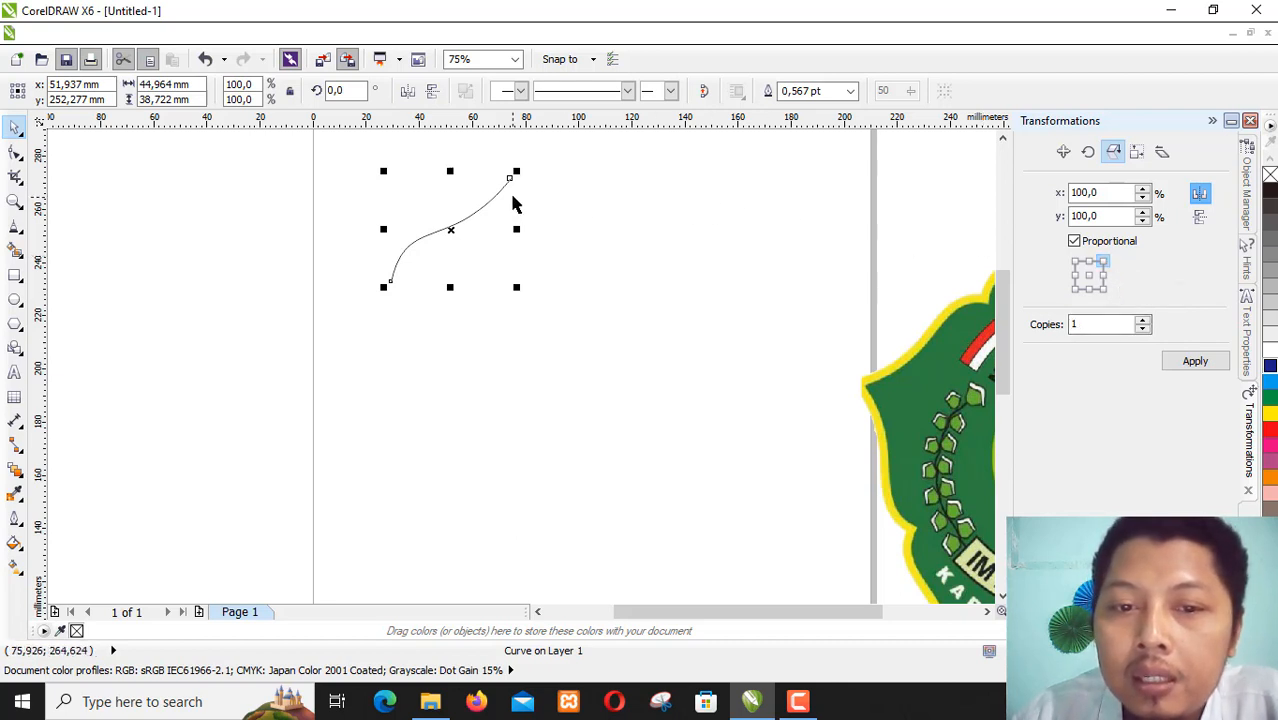
click(1193, 363)
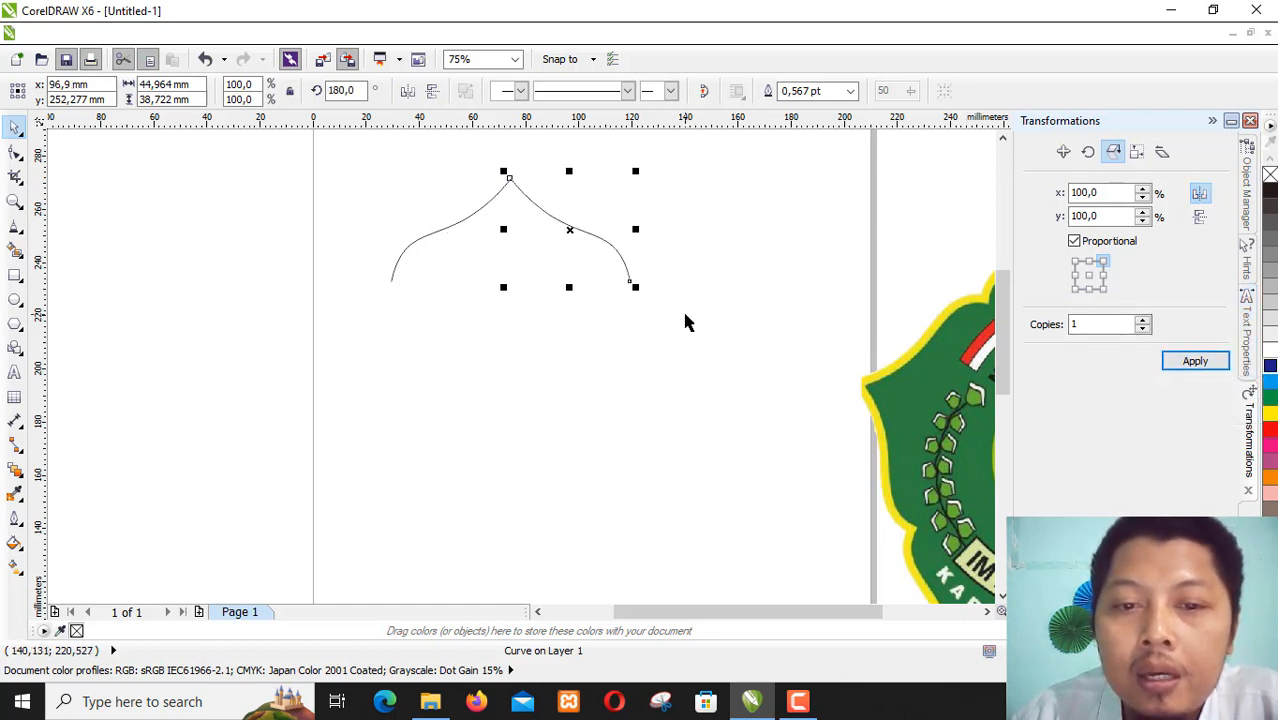
click(713, 234)
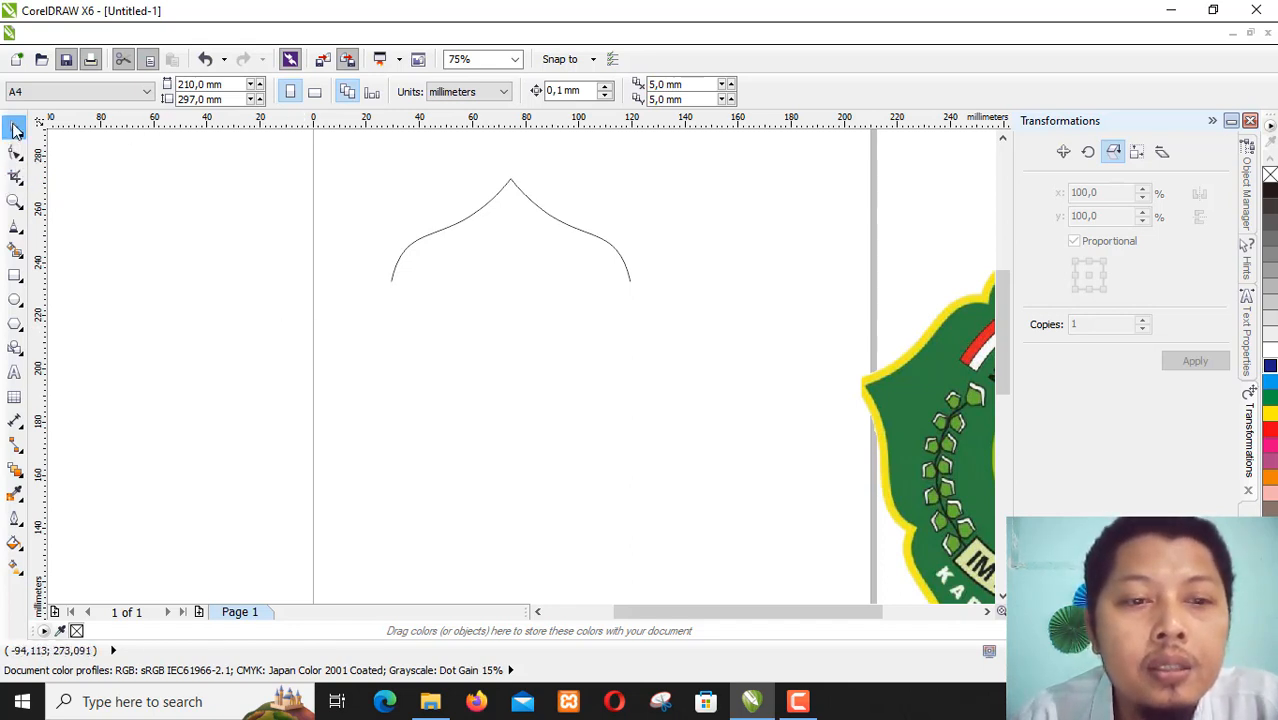
- Combine the original curve and its mirrored copy into a single curve object
drag(321, 146, 690, 335)
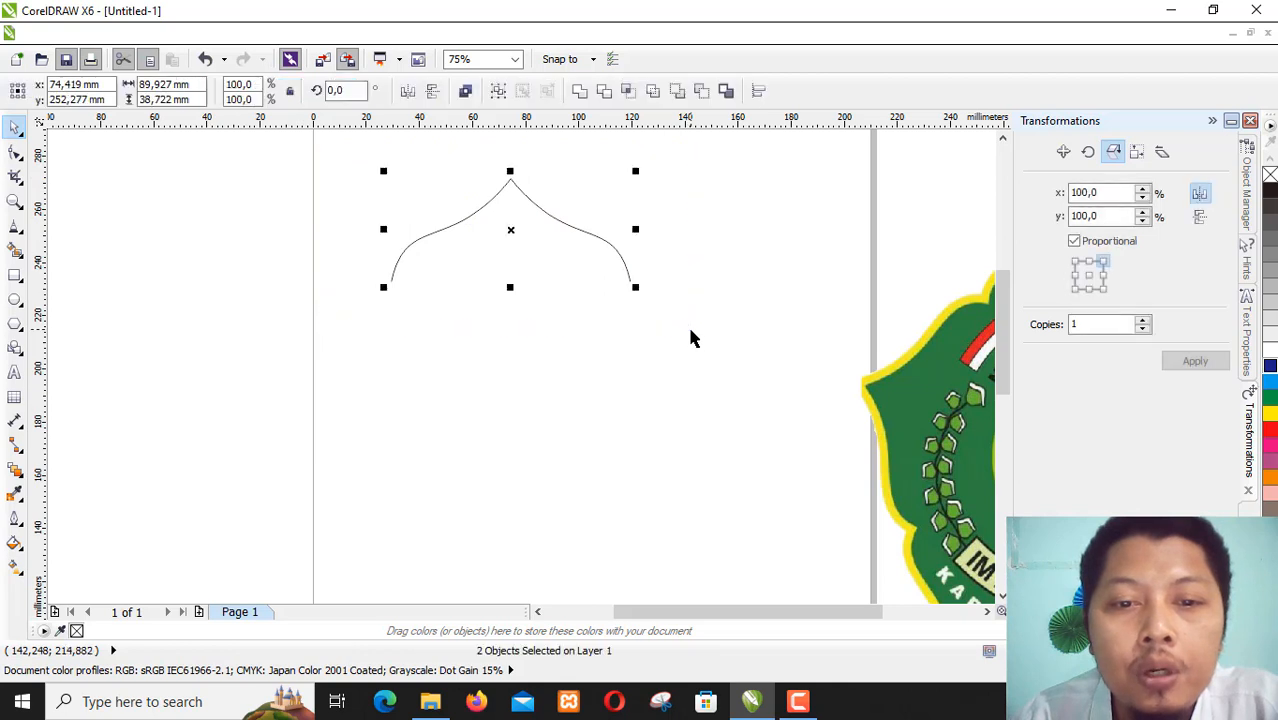
right_click(510, 228)
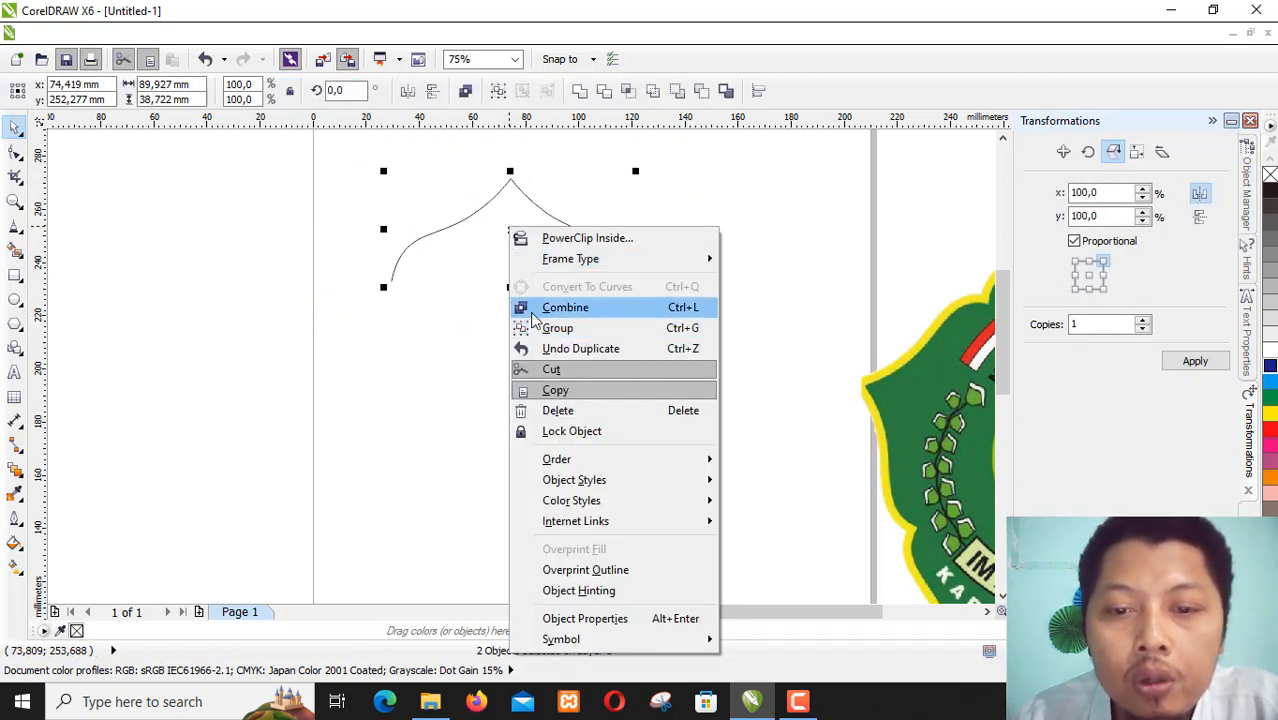
click(466, 92)
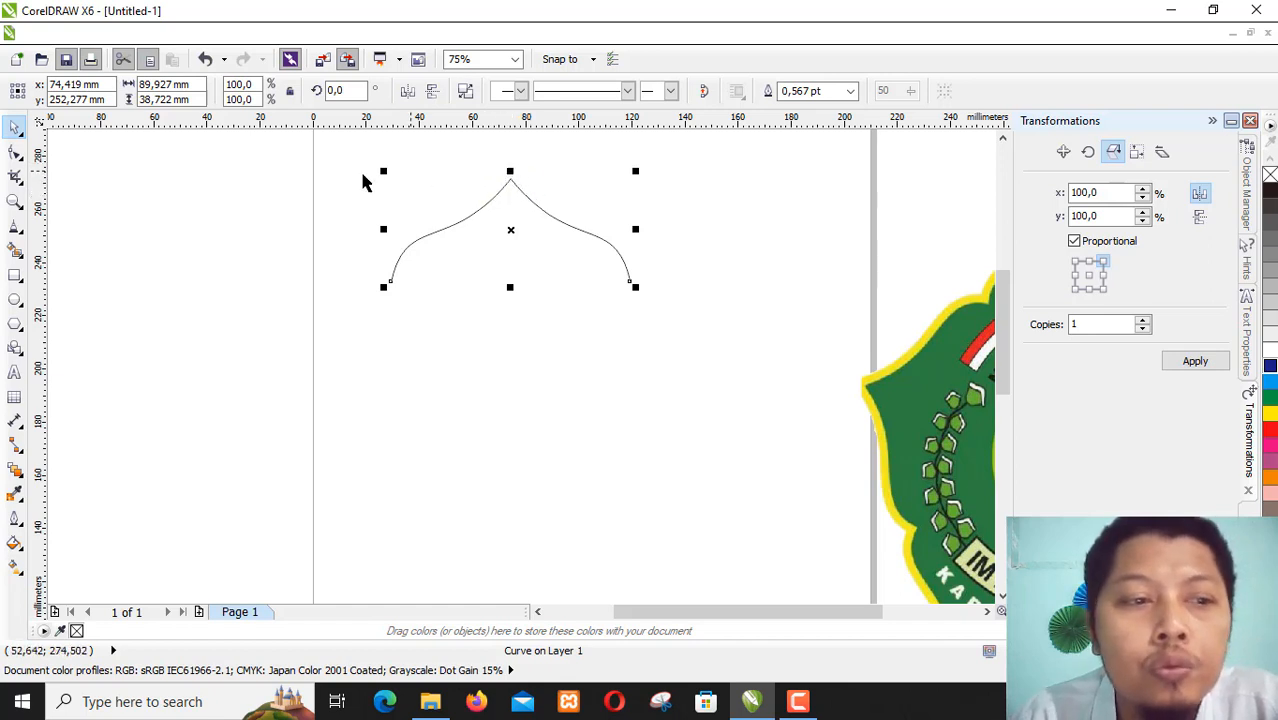
- Join the two overlapping nodes at the arch's peak into one node with the Shape tool
click(14, 154)
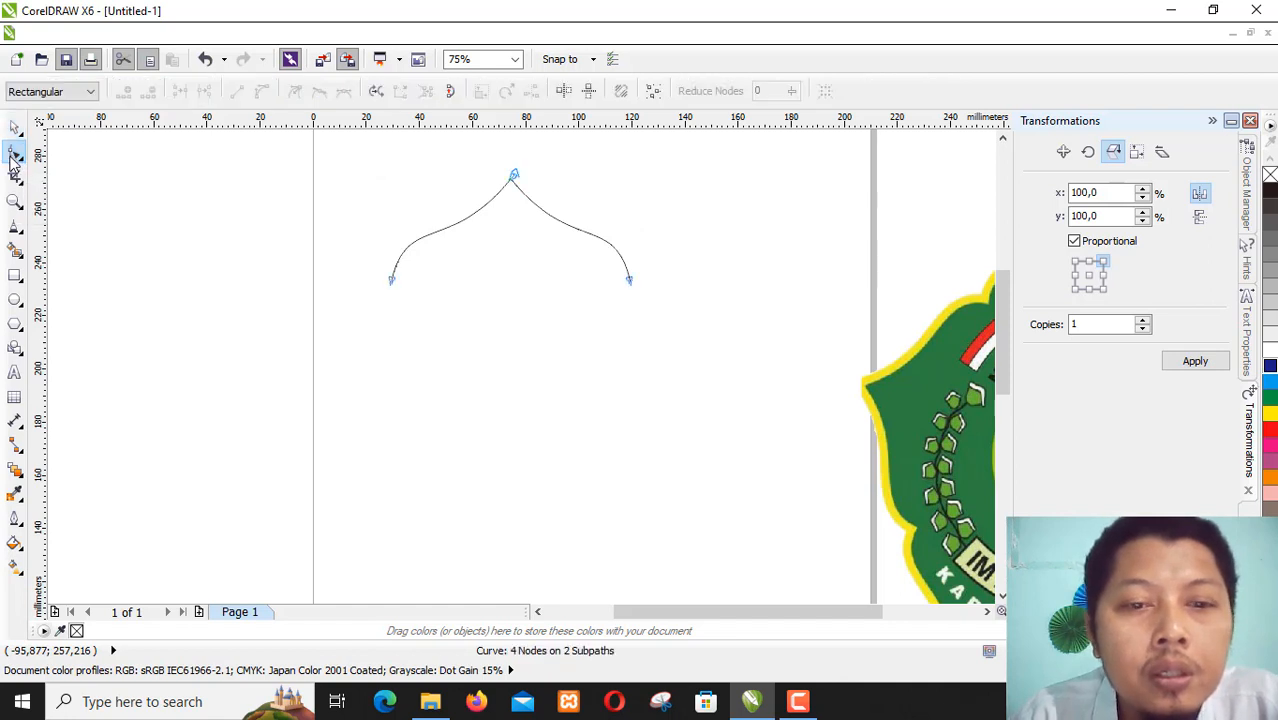
drag(488, 158, 539, 220)
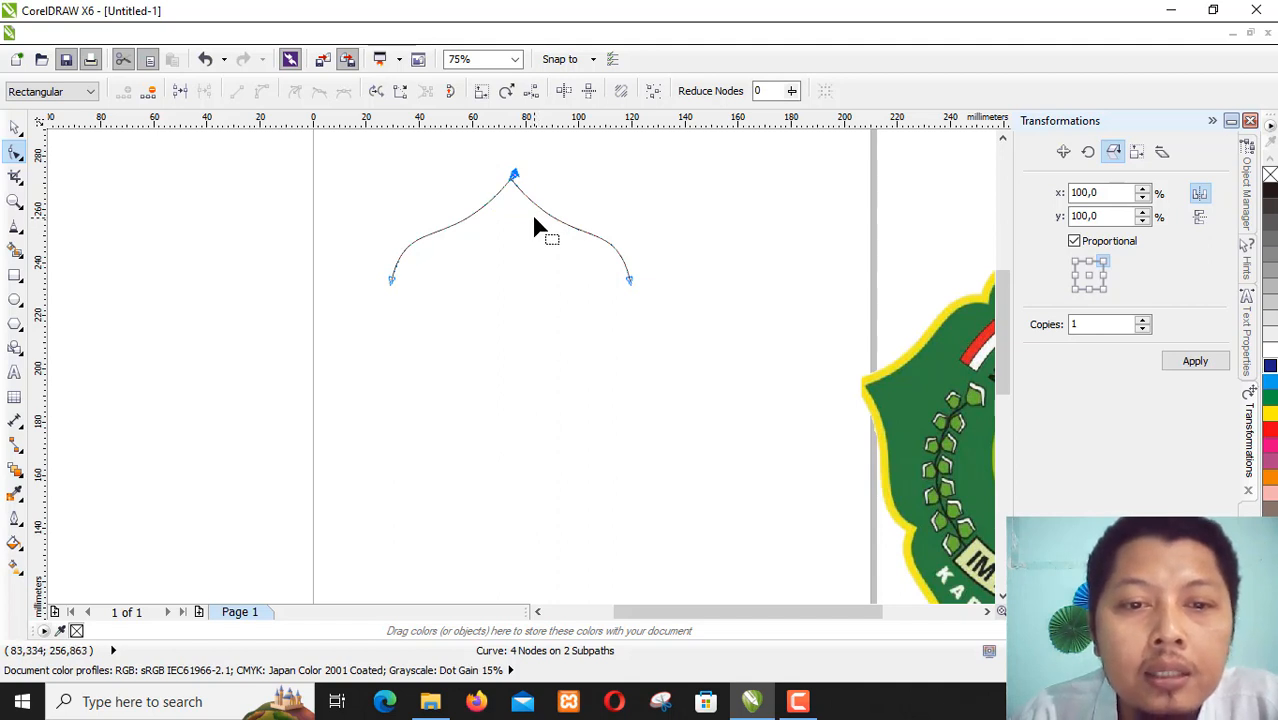
click(179, 97)
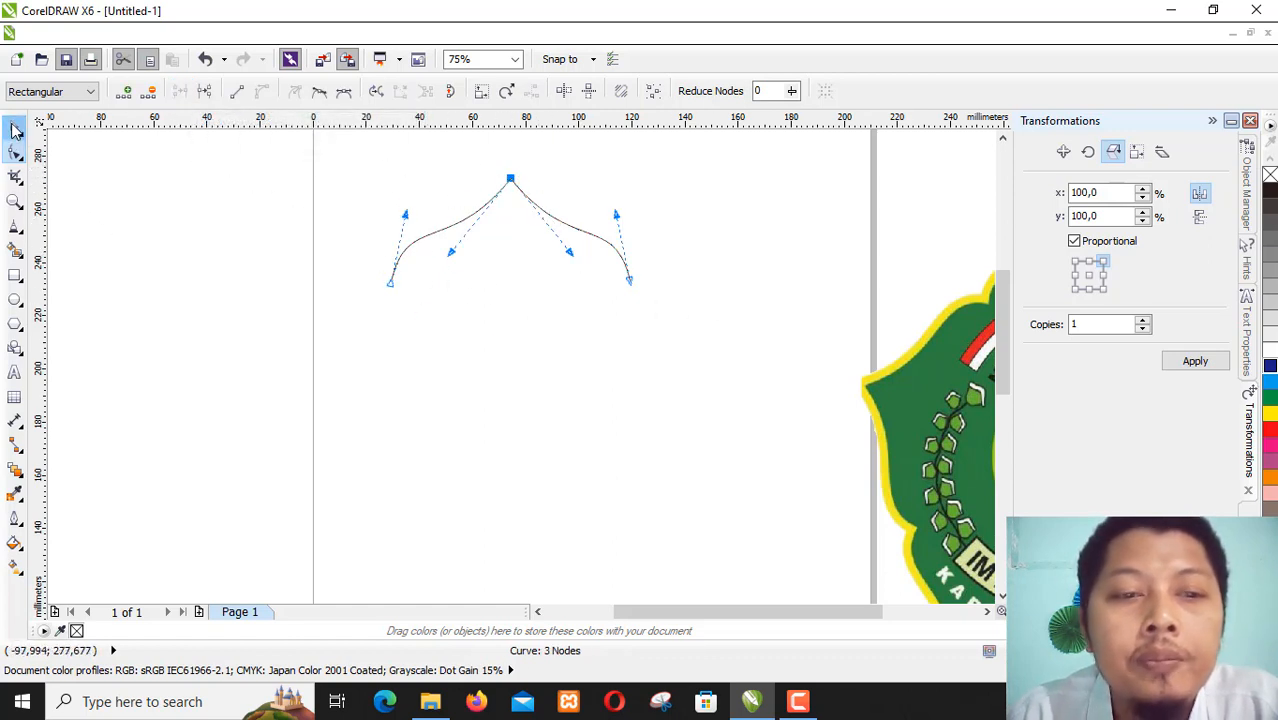
click(14, 131)
- Rotate four copies of the arch in 72° increments about its lower-left anchor
key(F3)
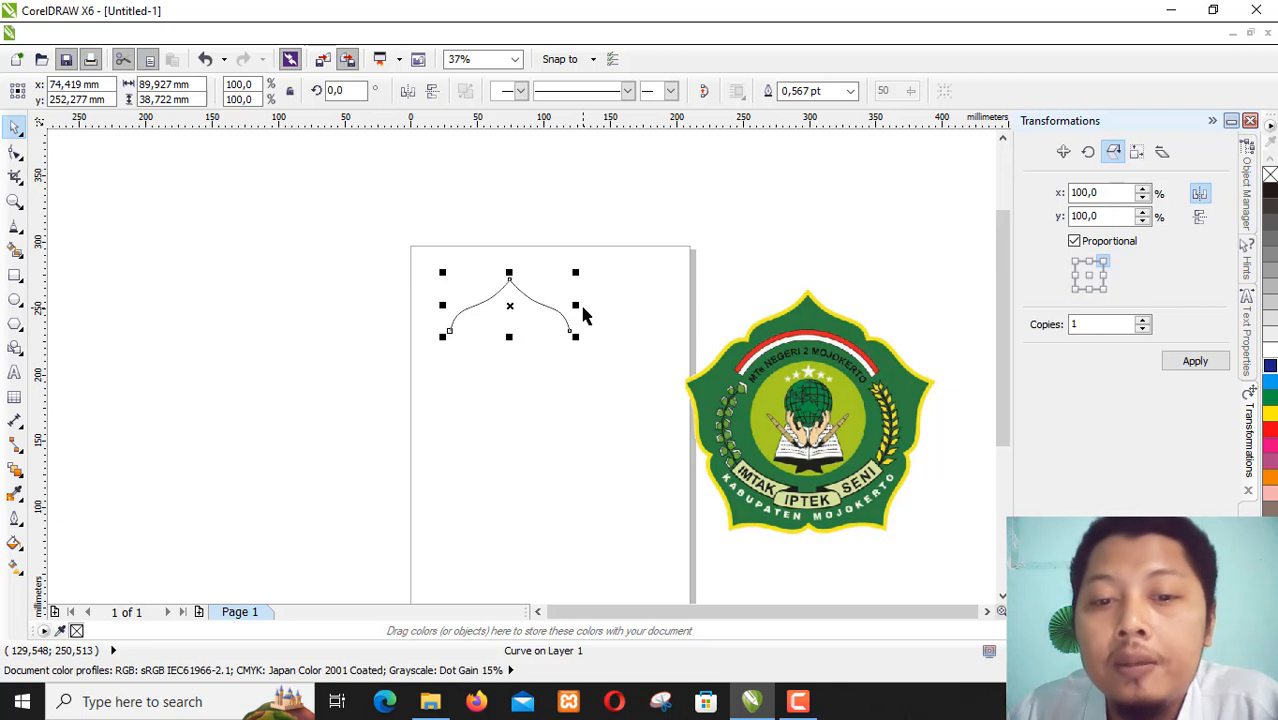
click(1091, 157)
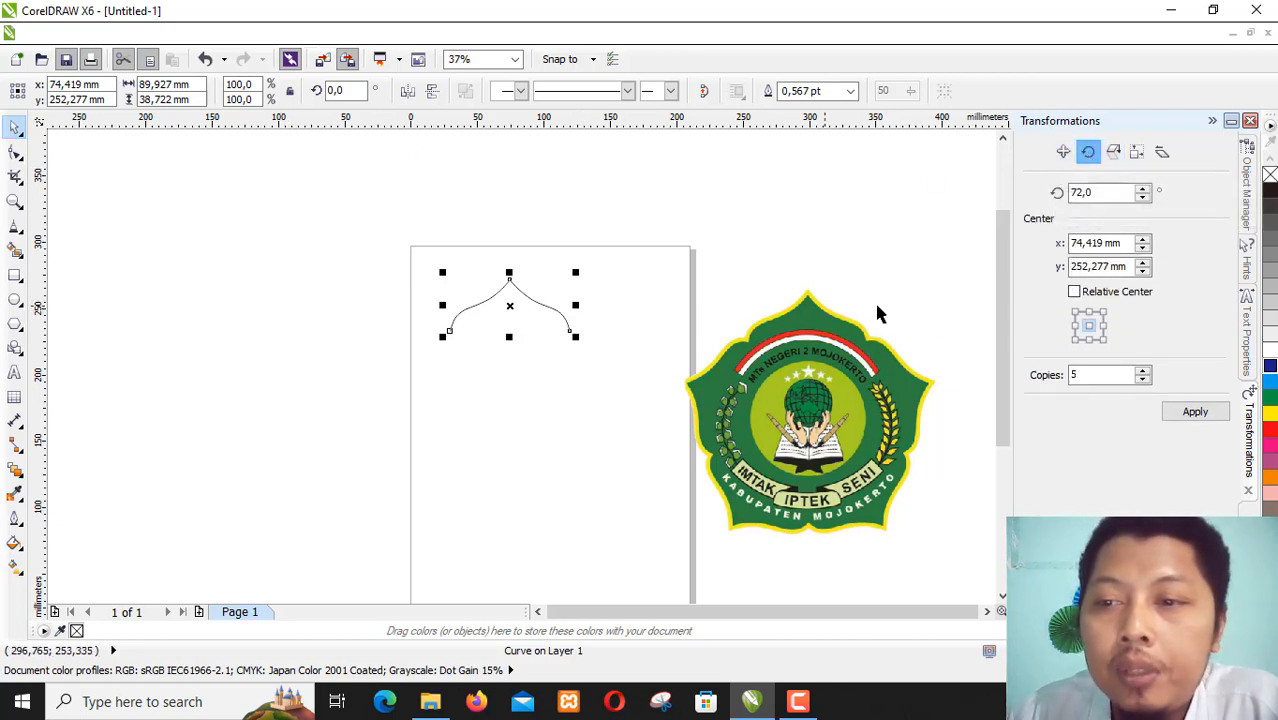
click(1116, 153)
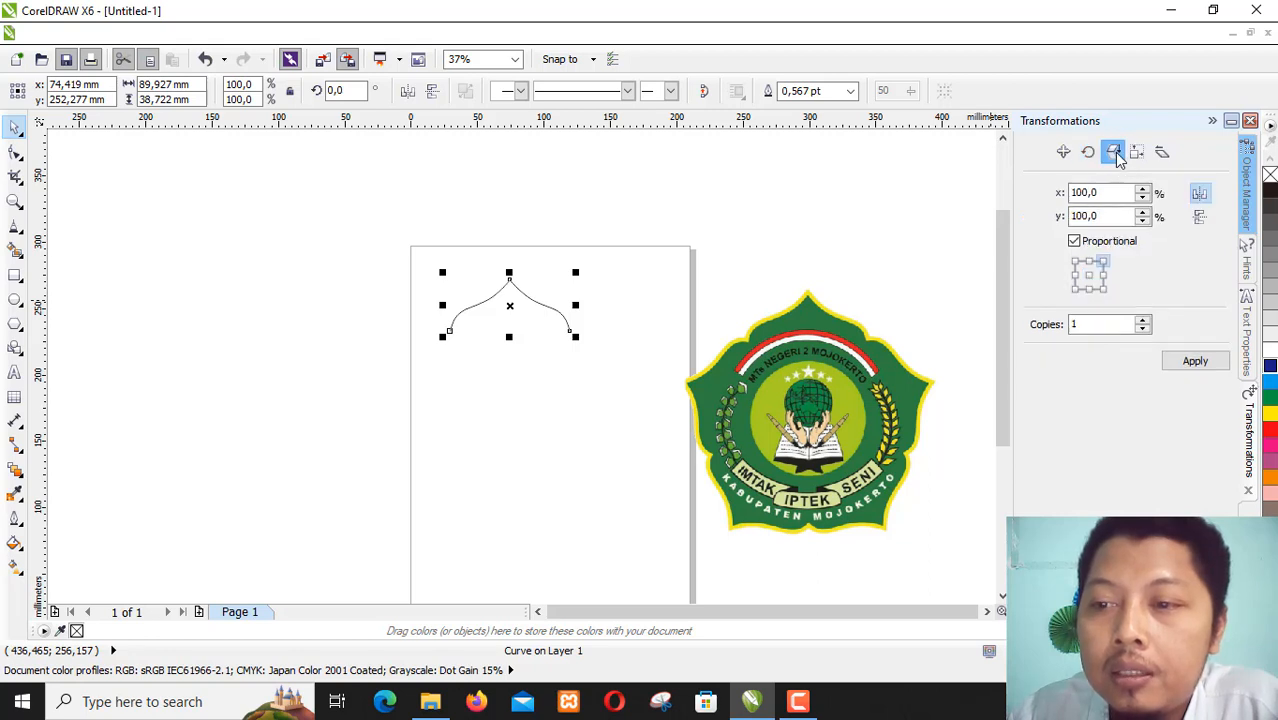
click(1089, 153)
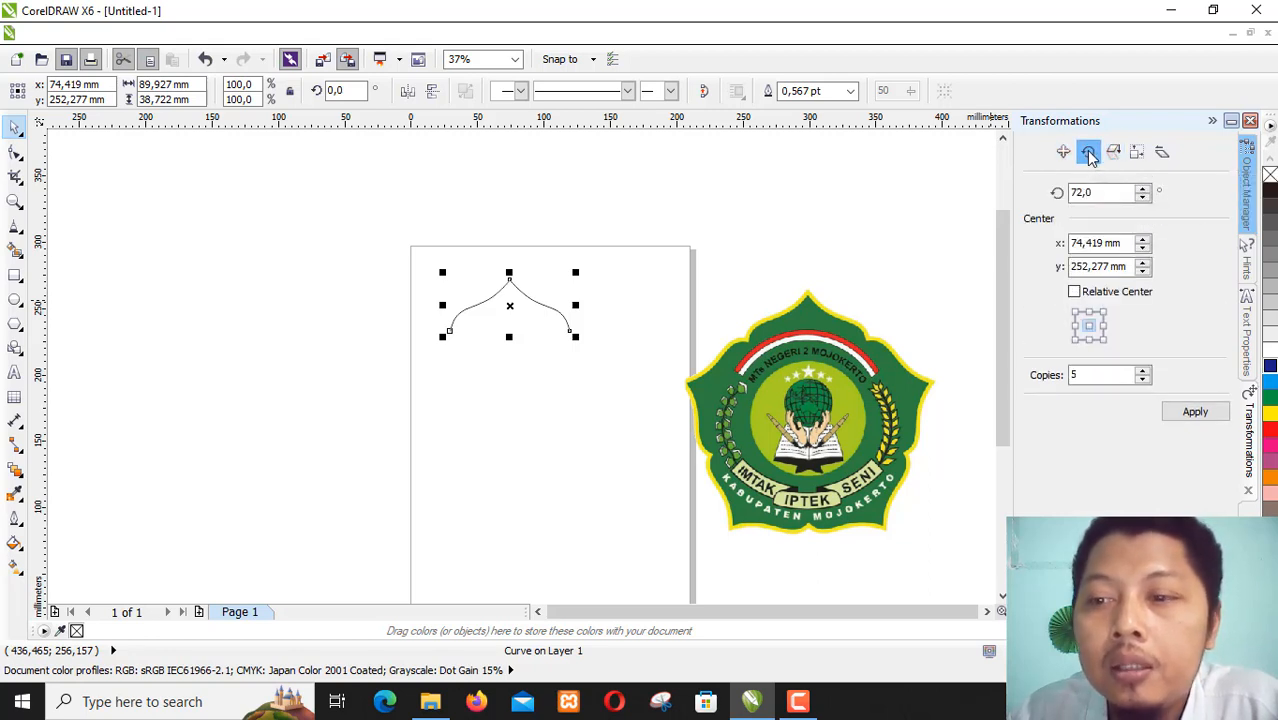
click(1080, 190)
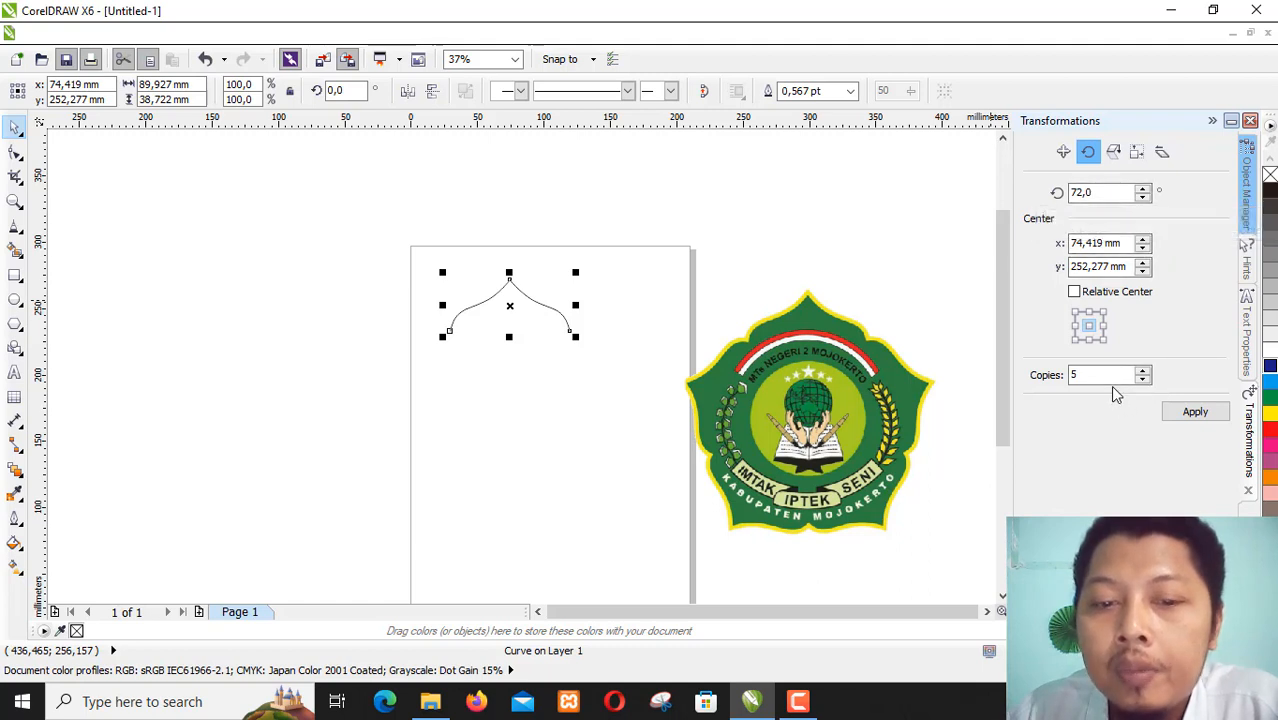
click(1075, 340)
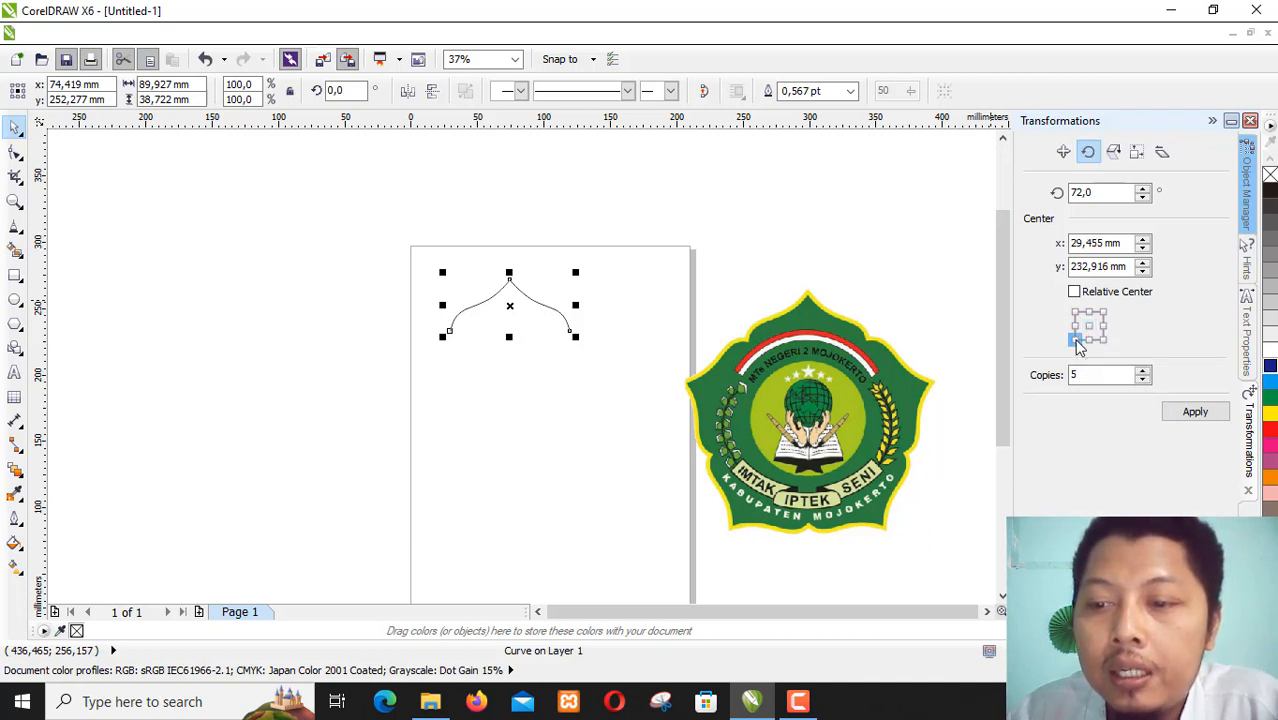
click(1143, 379)
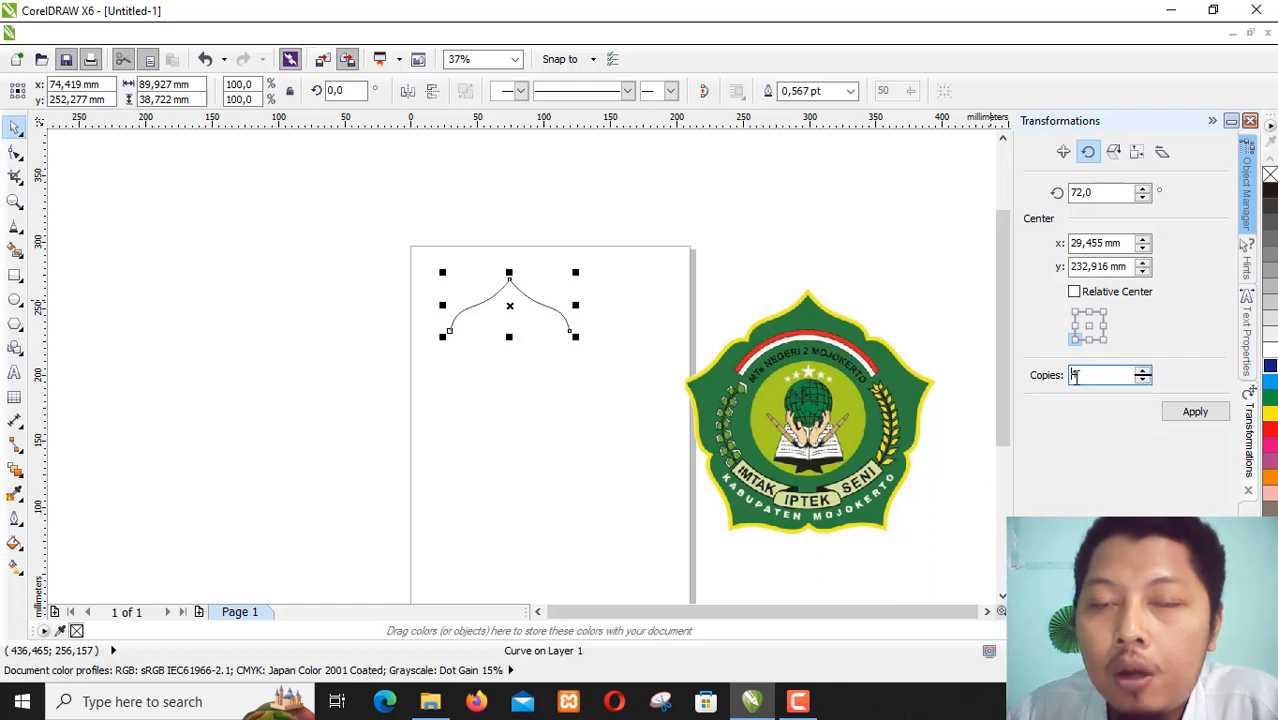
click(1212, 420)
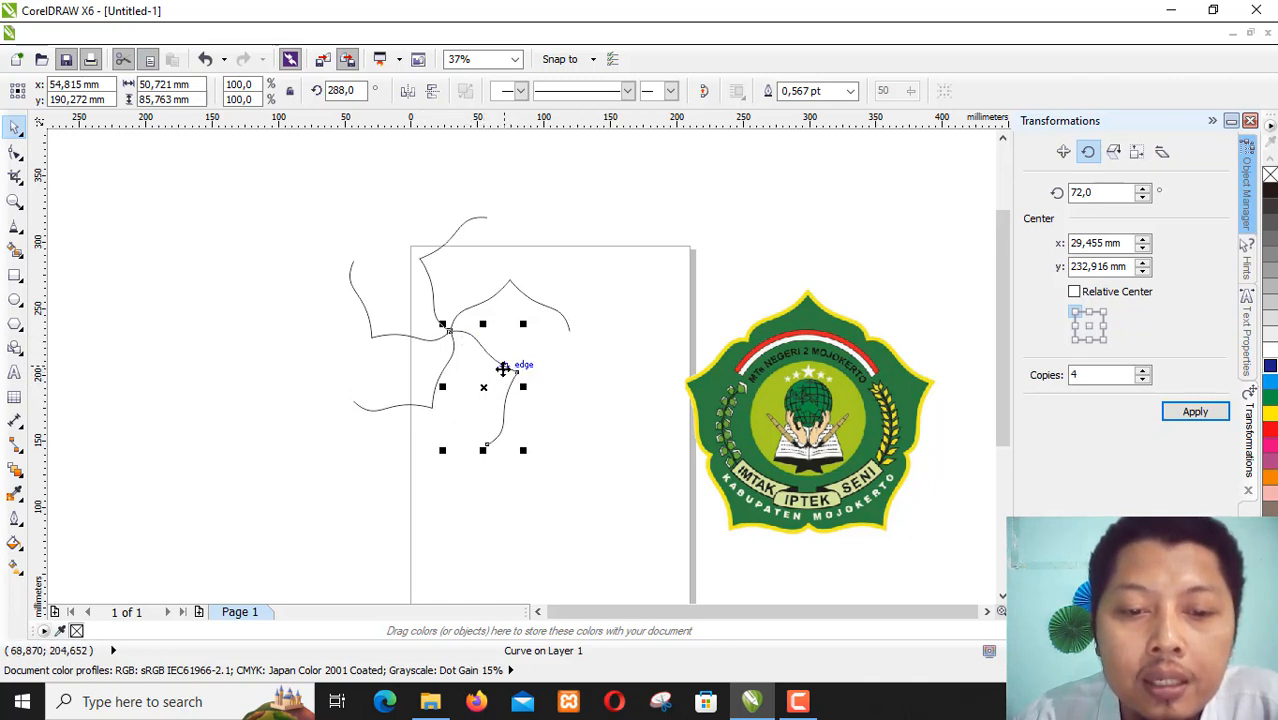
- Move the 288° rotated copy so its upper end node snaps to the right end of the upright arch
mouse_move(513, 373)
mouse_down()
mouse_move(553, 398)
mouse_move(528, 391)
mouse_up()
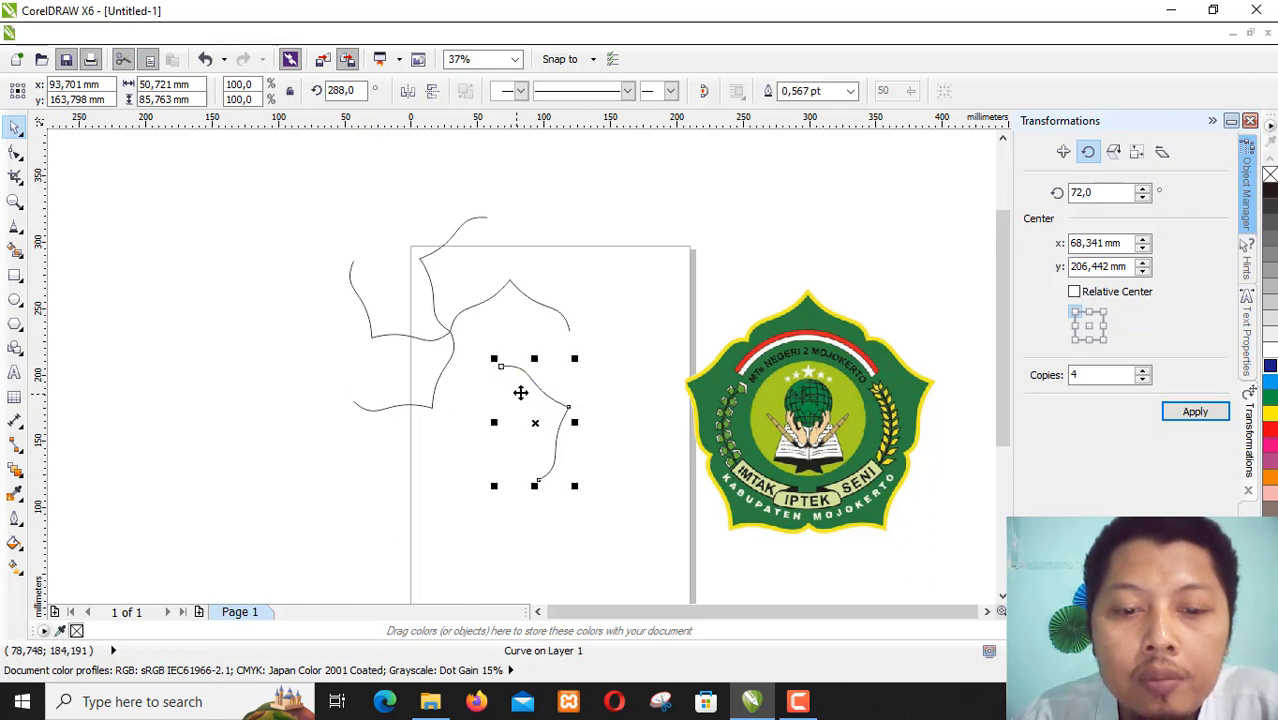
click(570, 423)
click(568, 414)
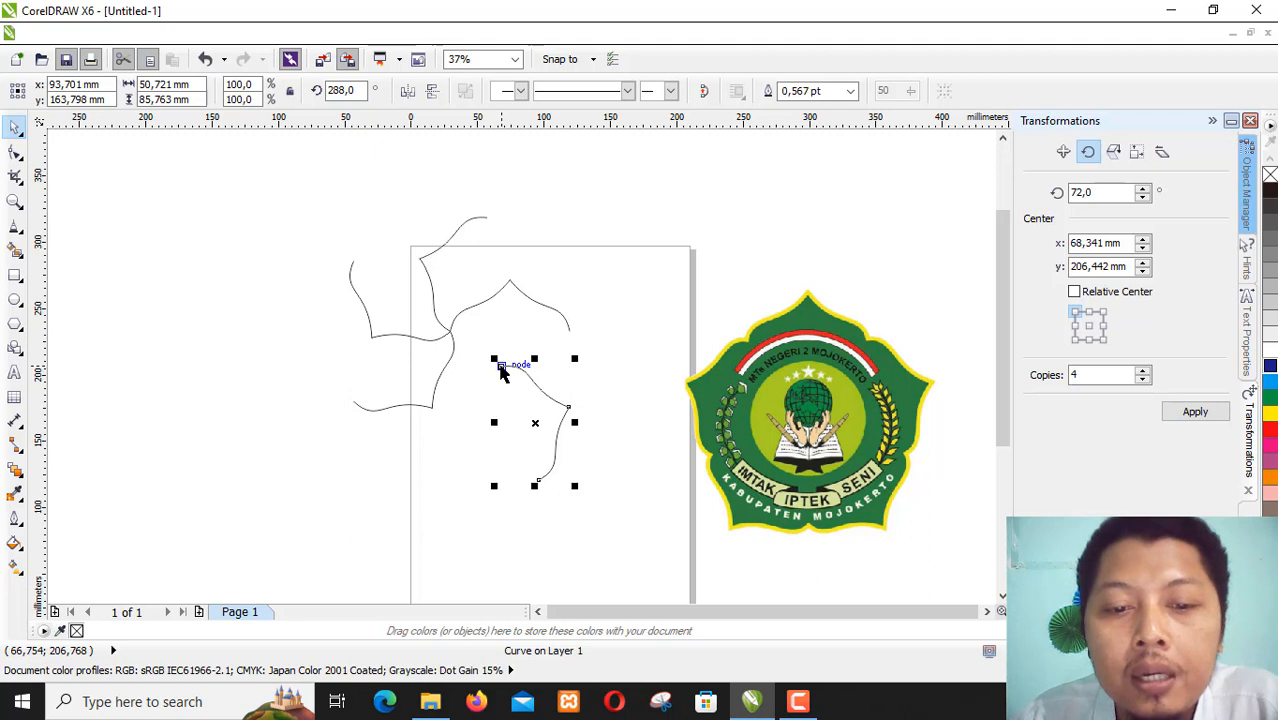
drag(500, 365, 571, 329)
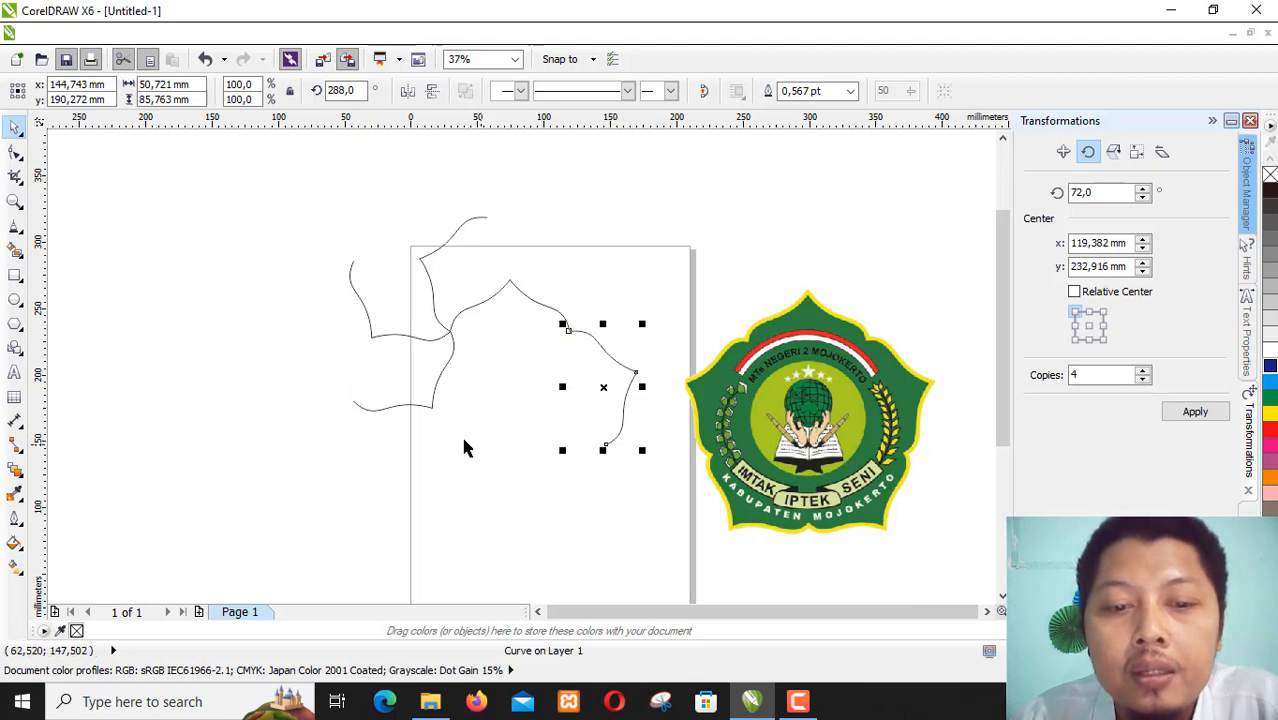
- Move the 216°, 144° and 72° rotated copies so their end nodes snap together, closing the five-lobed outline
click(445, 385)
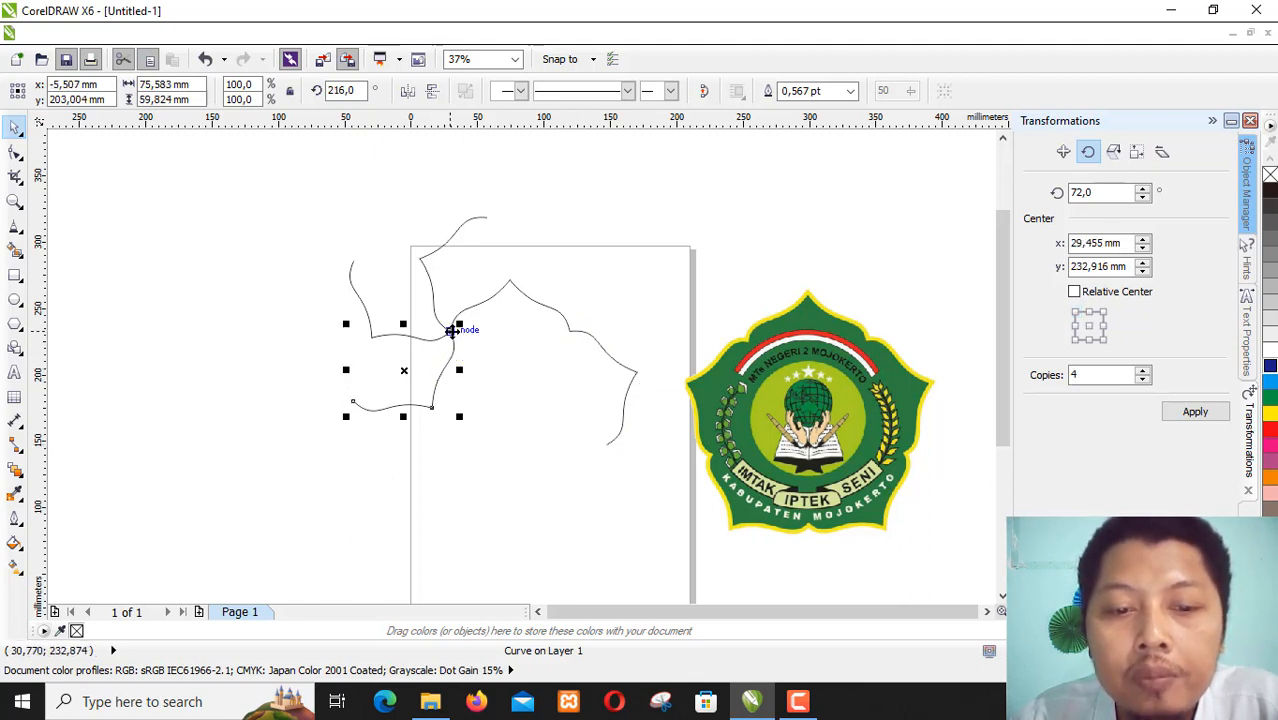
drag(453, 330, 607, 444)
click(420, 338)
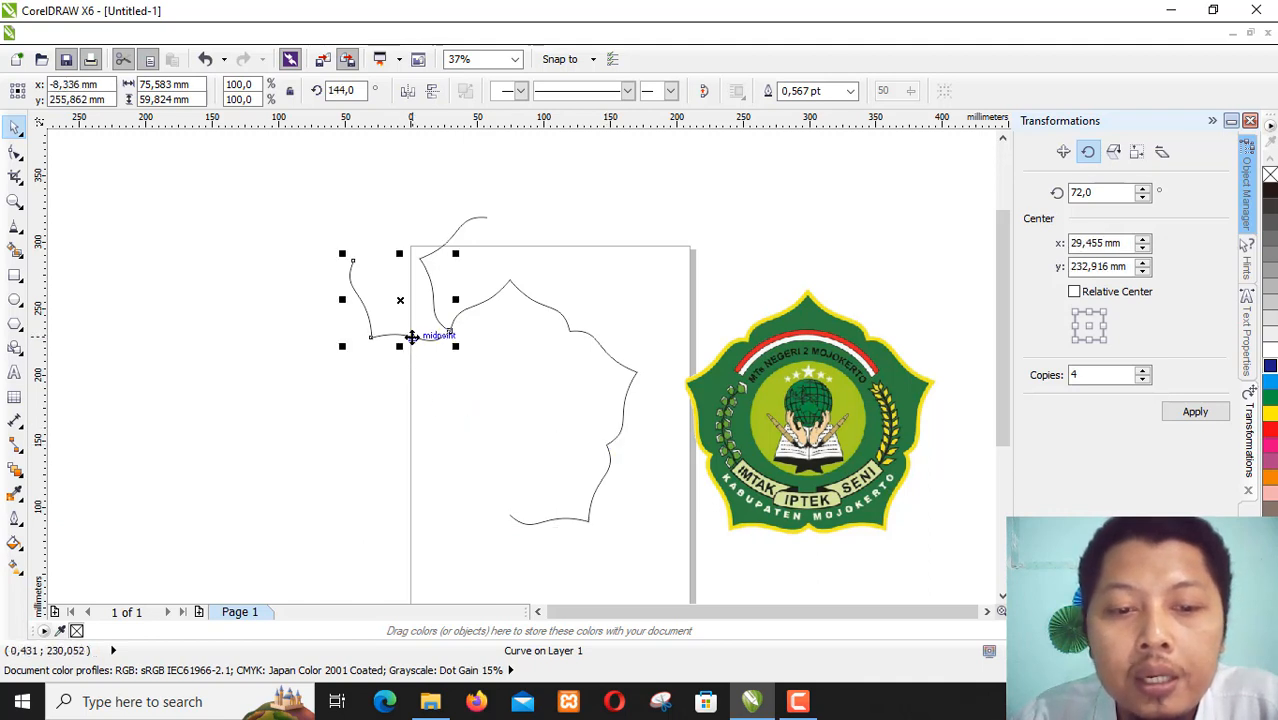
drag(448, 331, 507, 516)
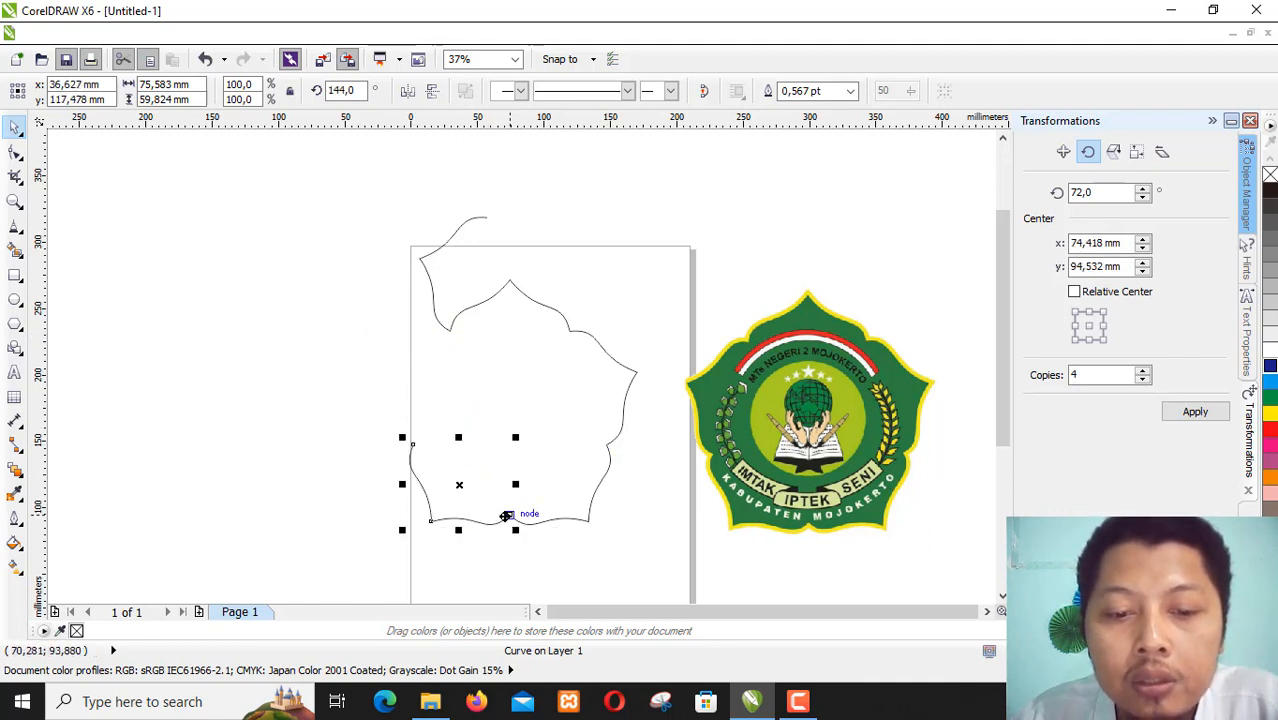
click(429, 278)
drag(429, 278, 451, 330)
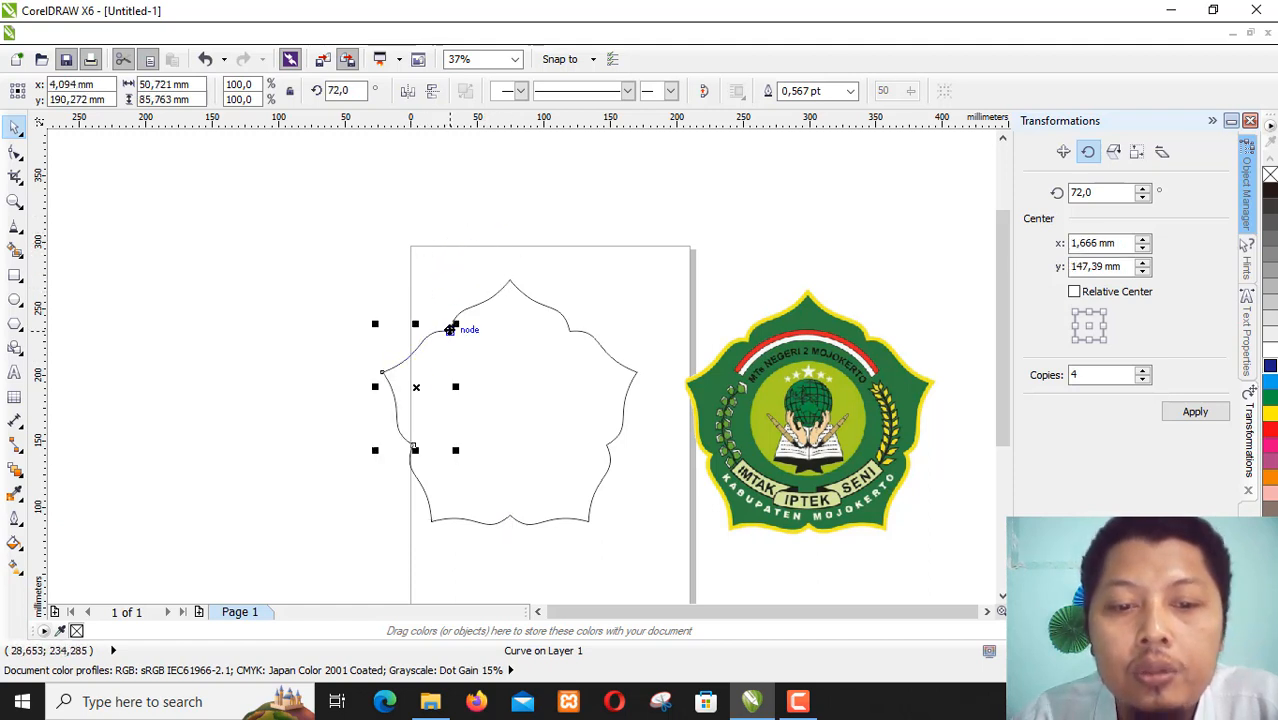
click(630, 294)
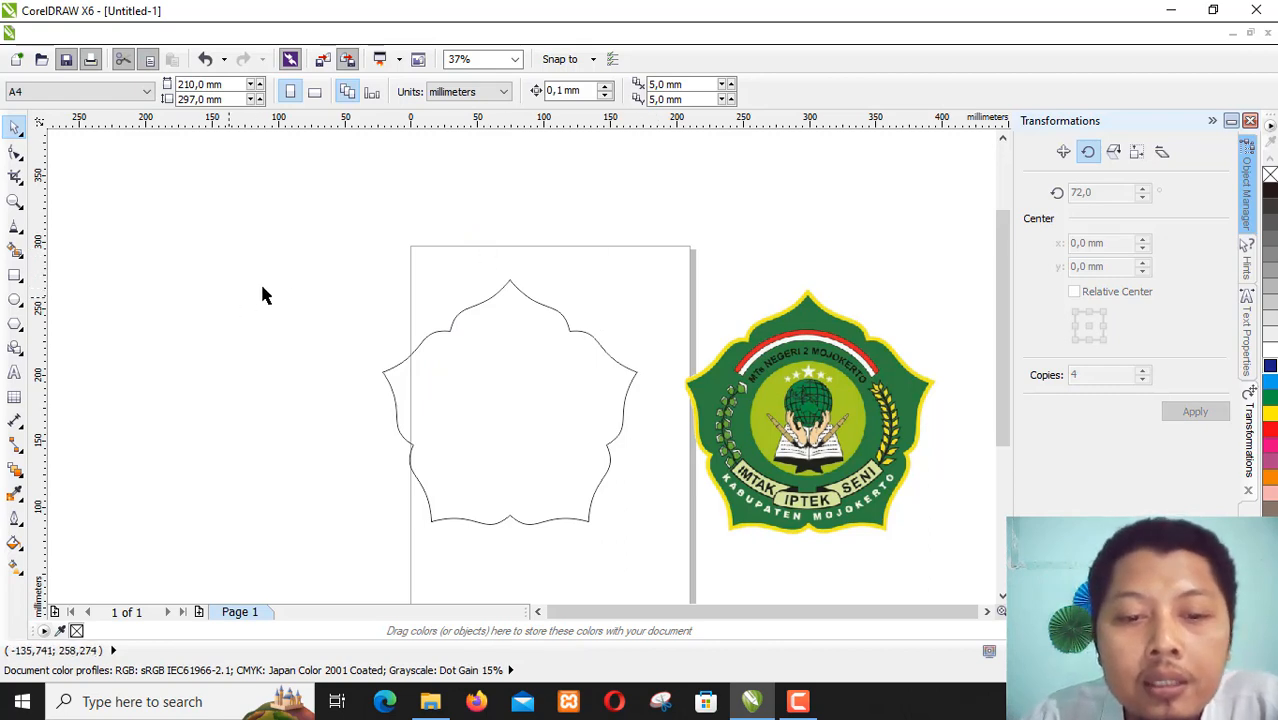
- Combine all five arches of the outline into a single curve object
drag(292, 232, 643, 545)
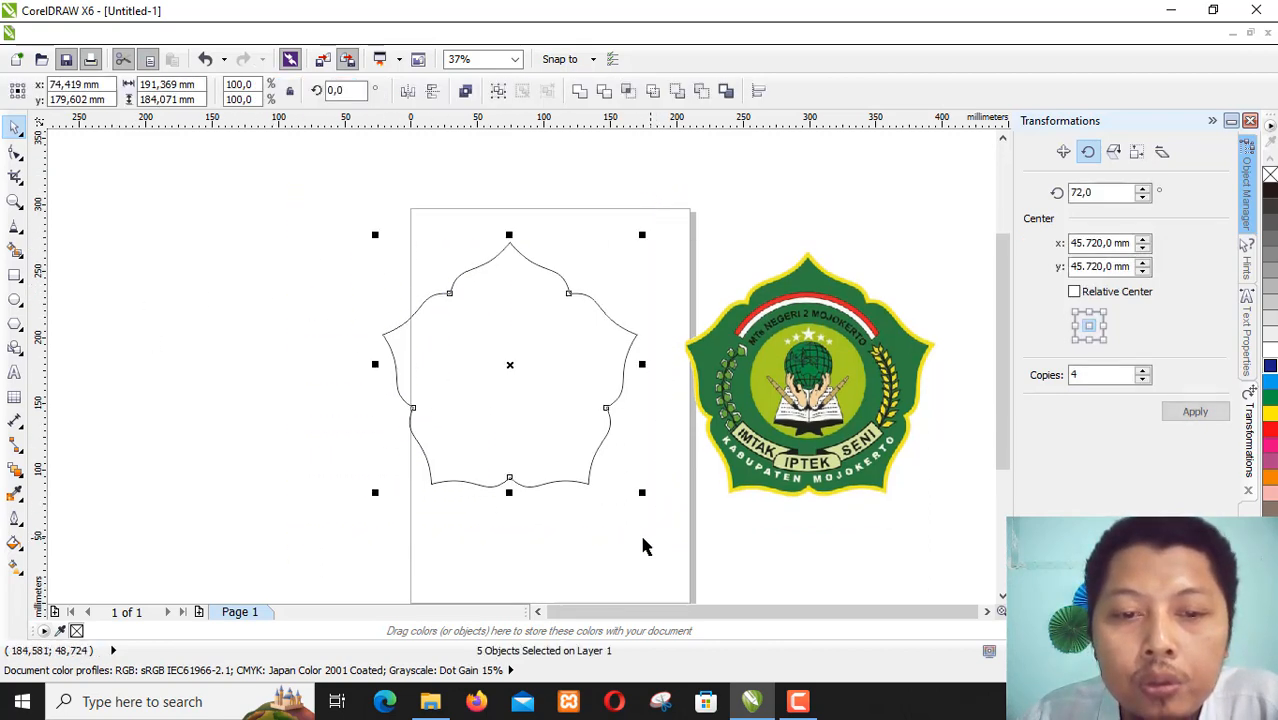
click(465, 91)
click(465, 91)
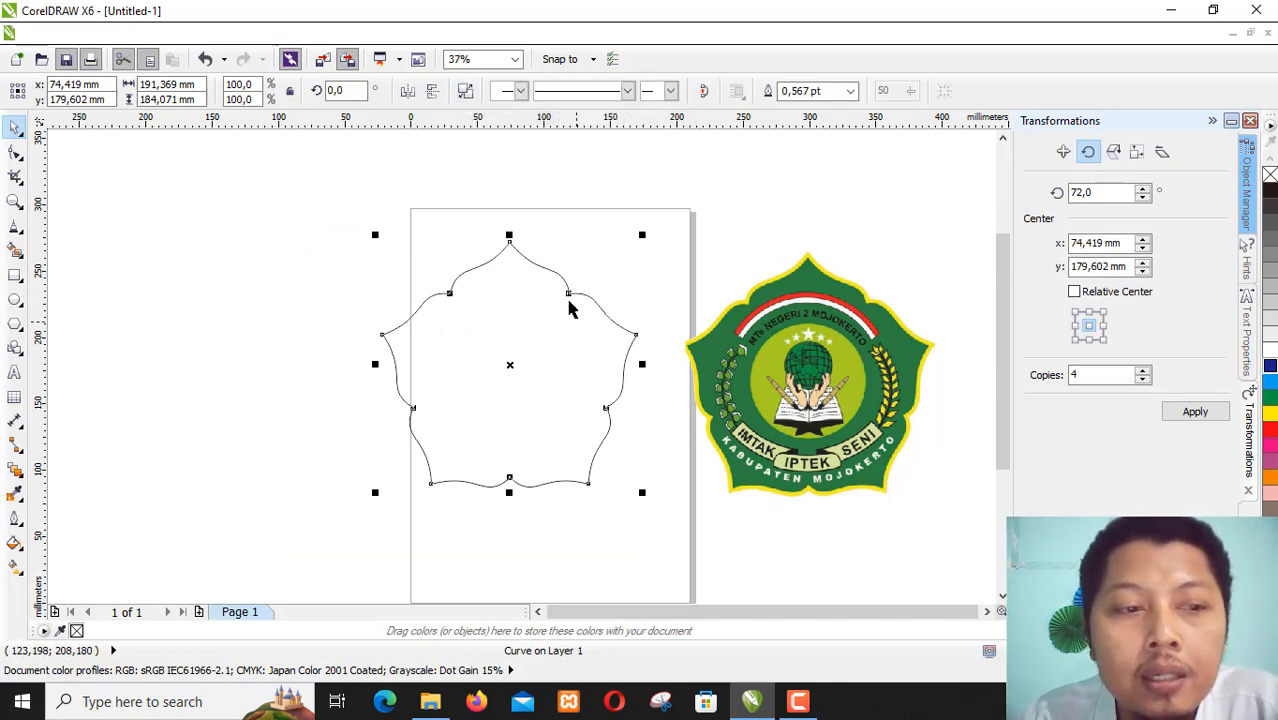
- Join the overlapping end nodes at each of the five junctions between the lobes with the Shape tool
click(14, 153)
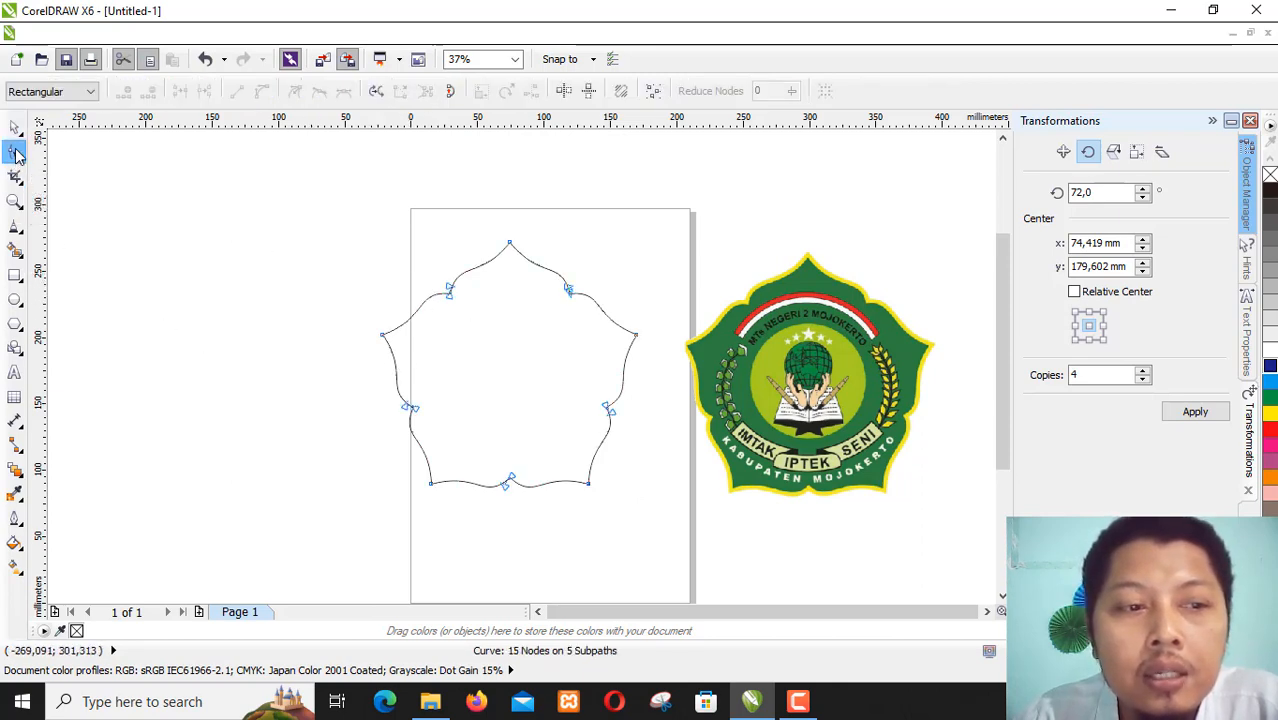
drag(419, 277, 474, 330)
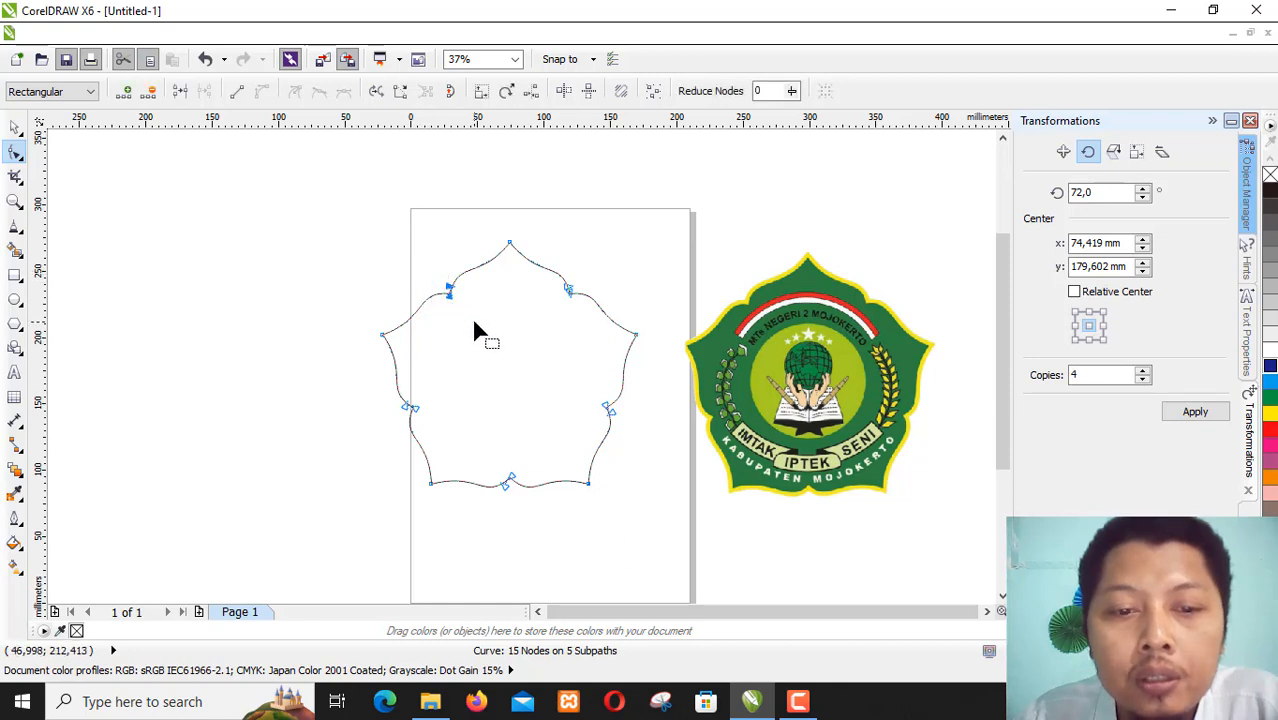
click(178, 92)
drag(375, 403, 455, 430)
click(178, 92)
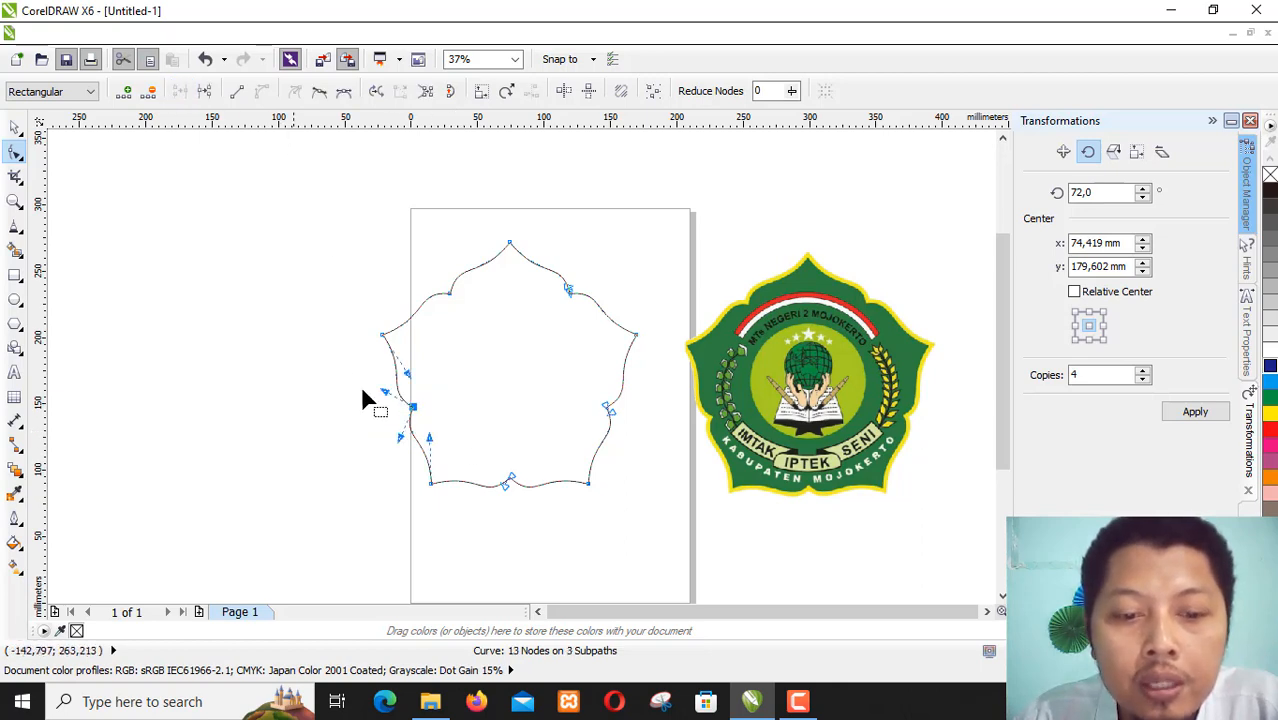
drag(537, 456, 479, 499)
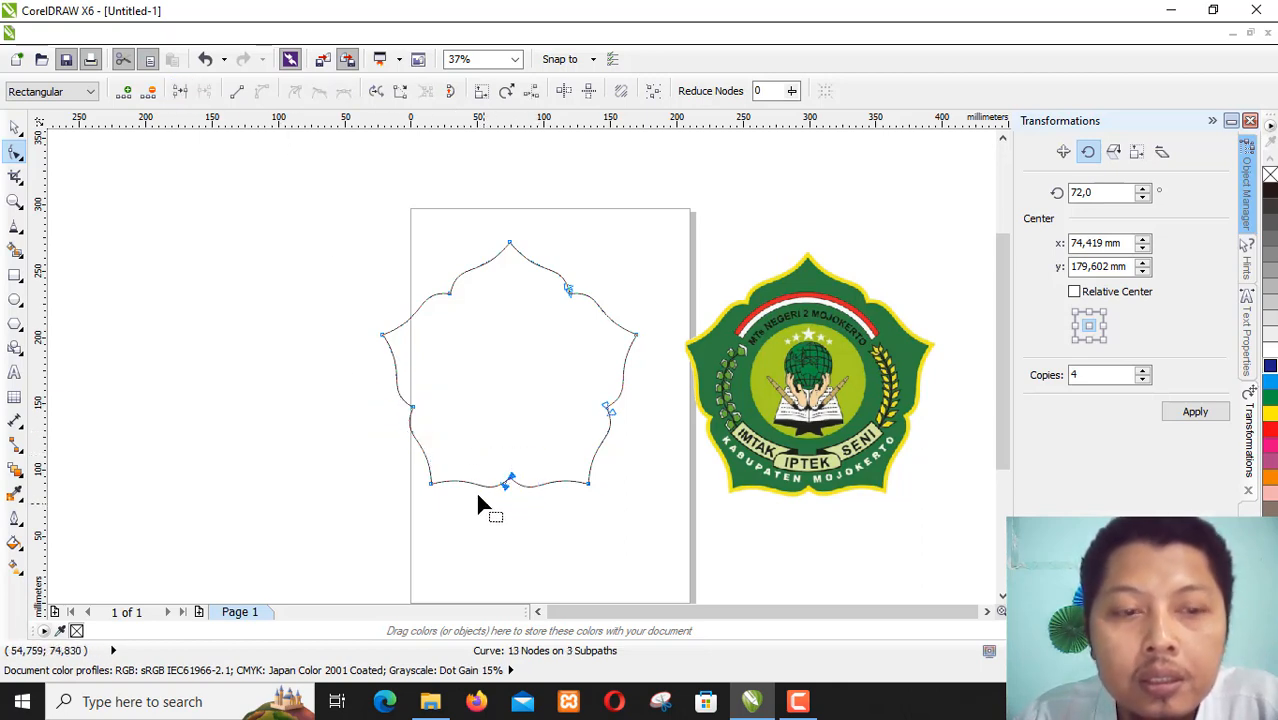
click(182, 92)
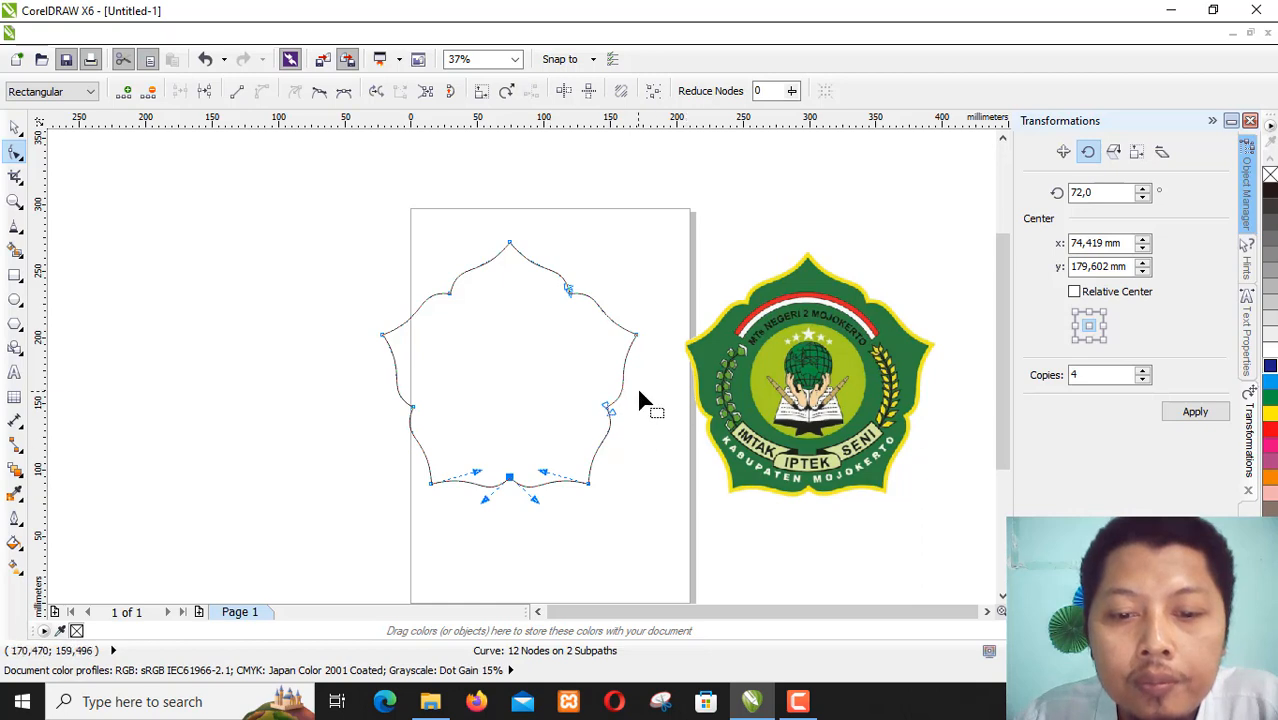
drag(640, 395, 551, 426)
click(182, 92)
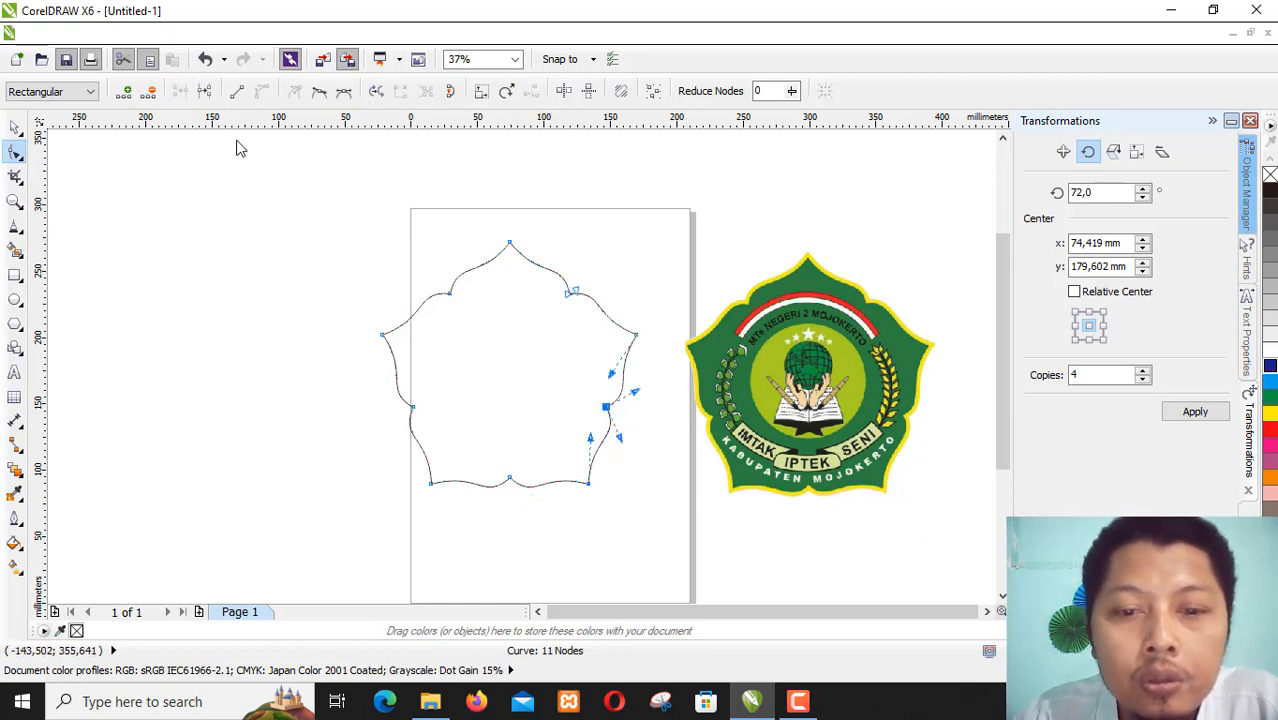
drag(625, 291, 545, 312)
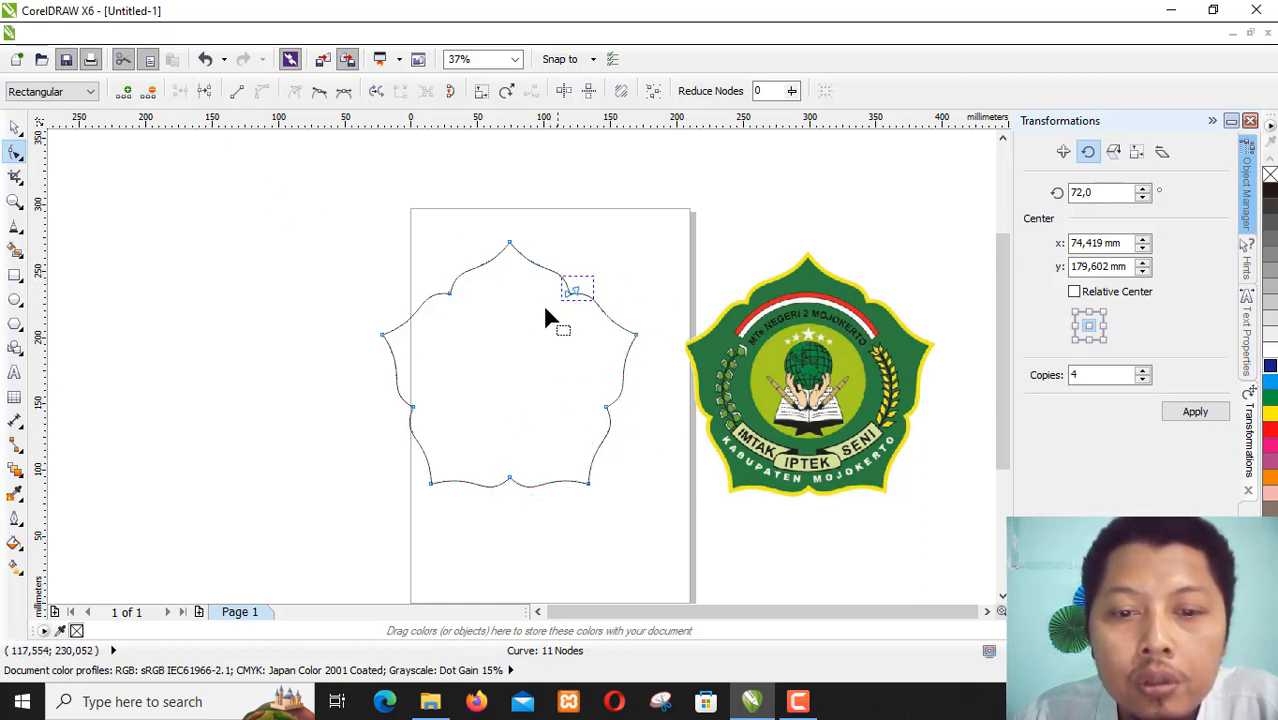
click(178, 92)
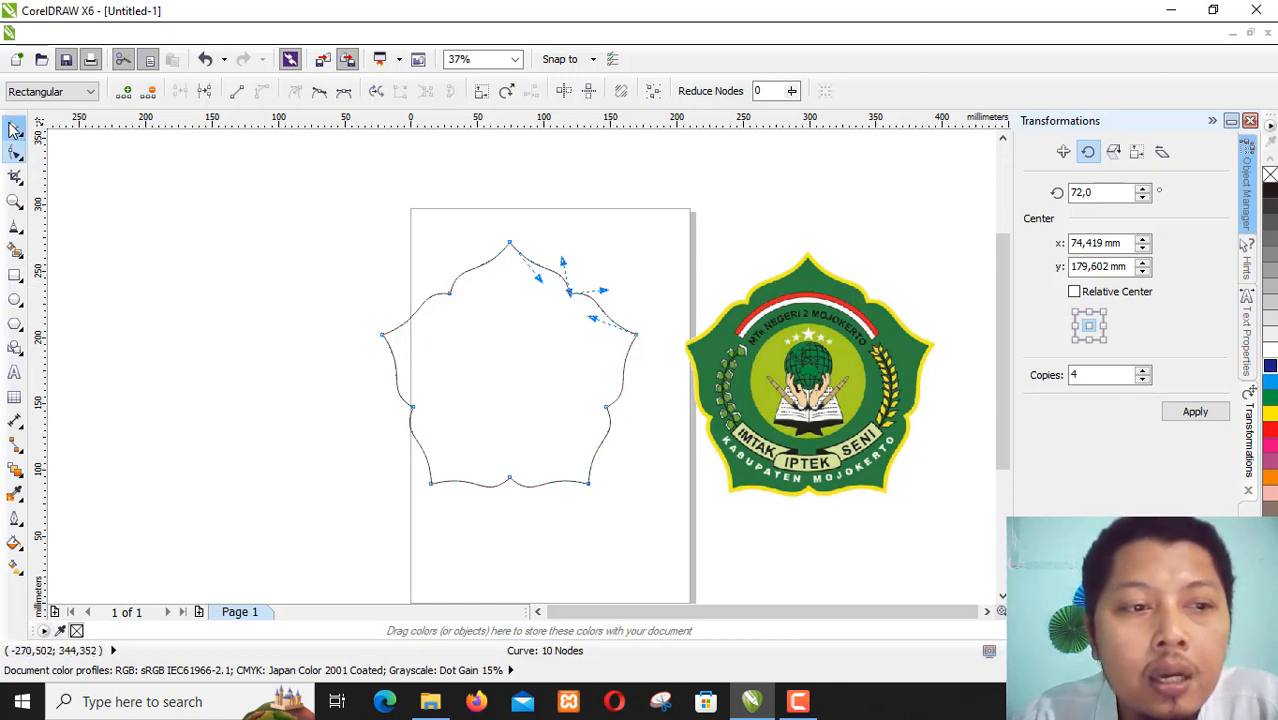
- Fill the closed five-lobed outline with solid green
click(15, 127)
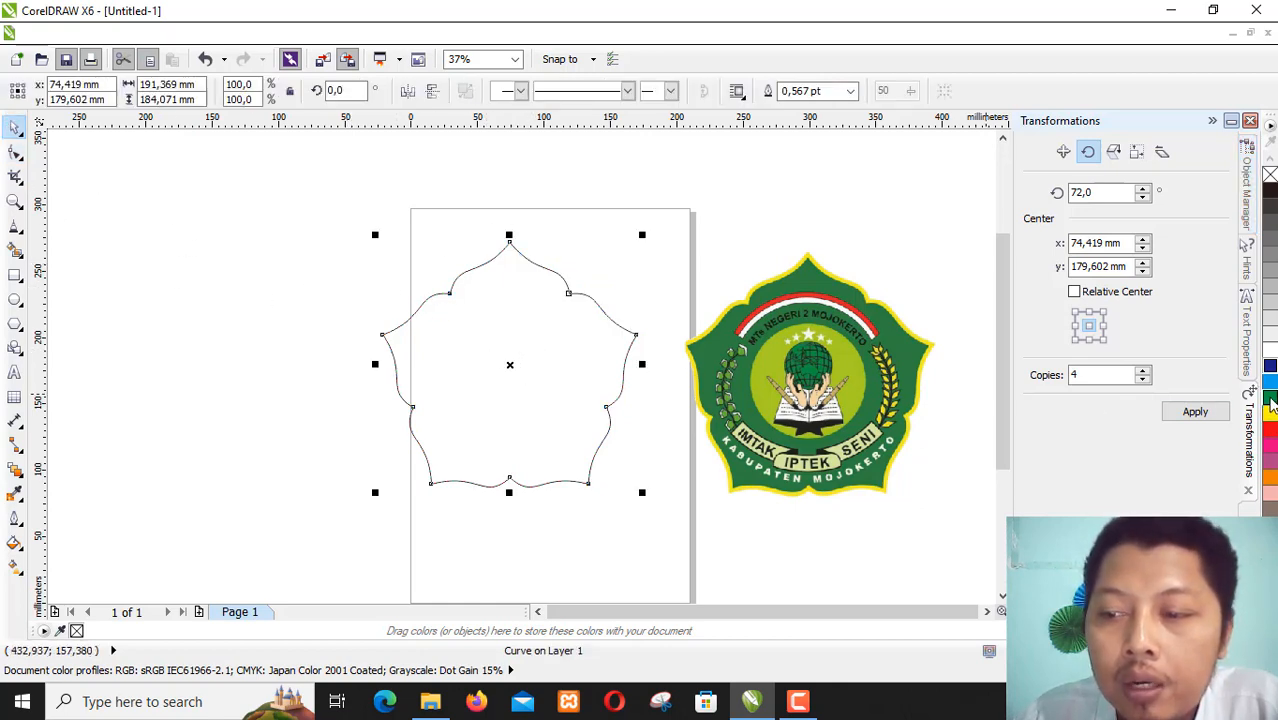
click(1270, 398)
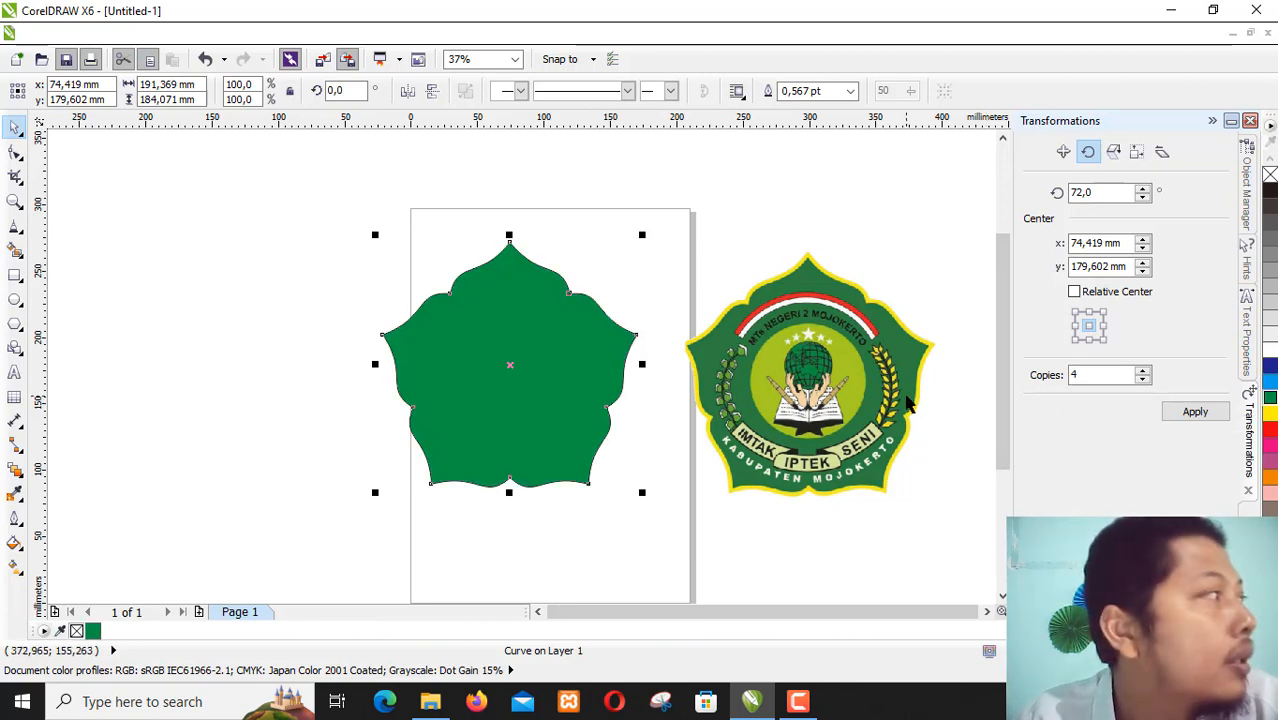